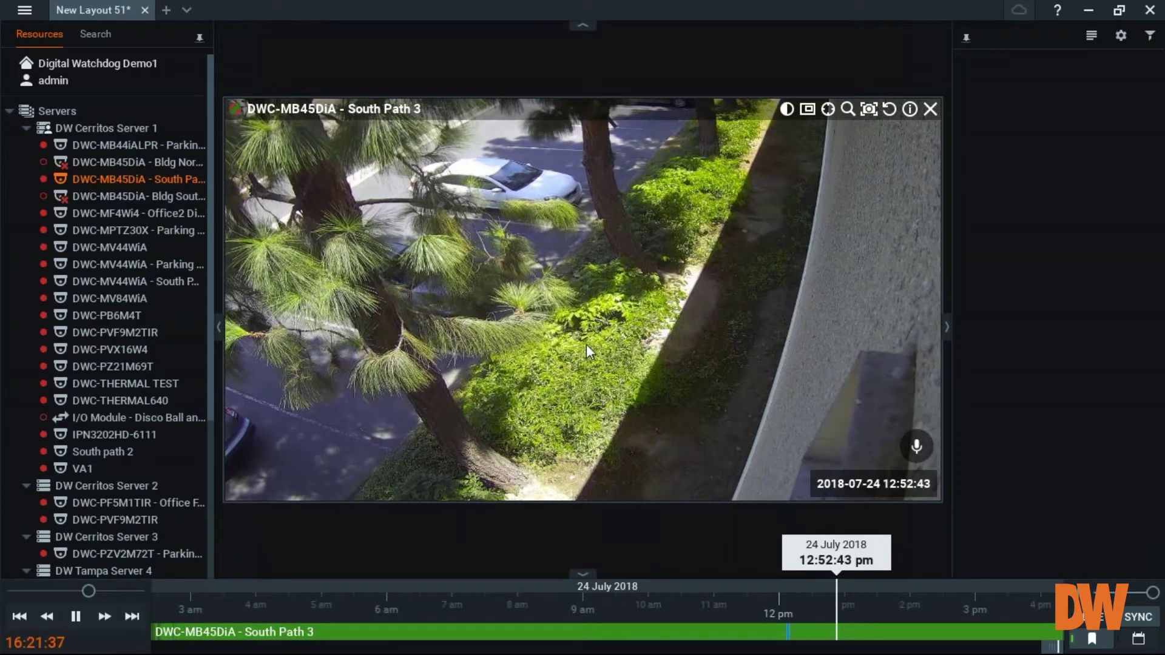
- Open South Path 3's Camera Settings on the Expert, then Advanced page, showing the H264 2592x1520 stream
{"action": "right_click", "coordinate": [558, 329]}
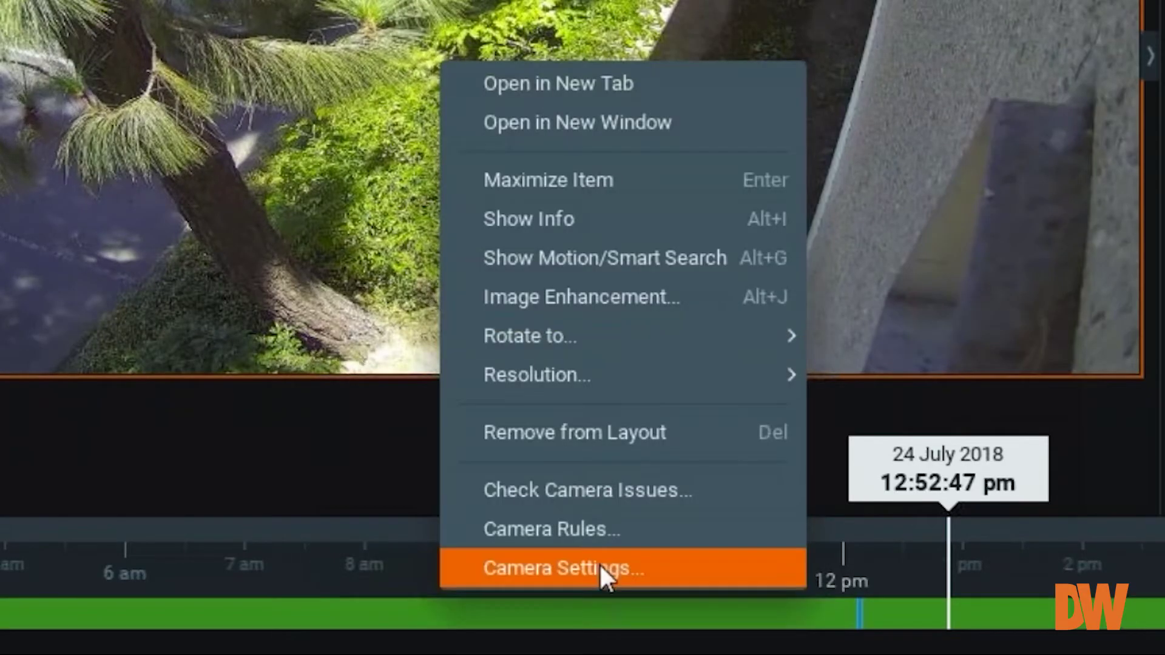
{"action": "left_click", "coordinate": [601, 567]}
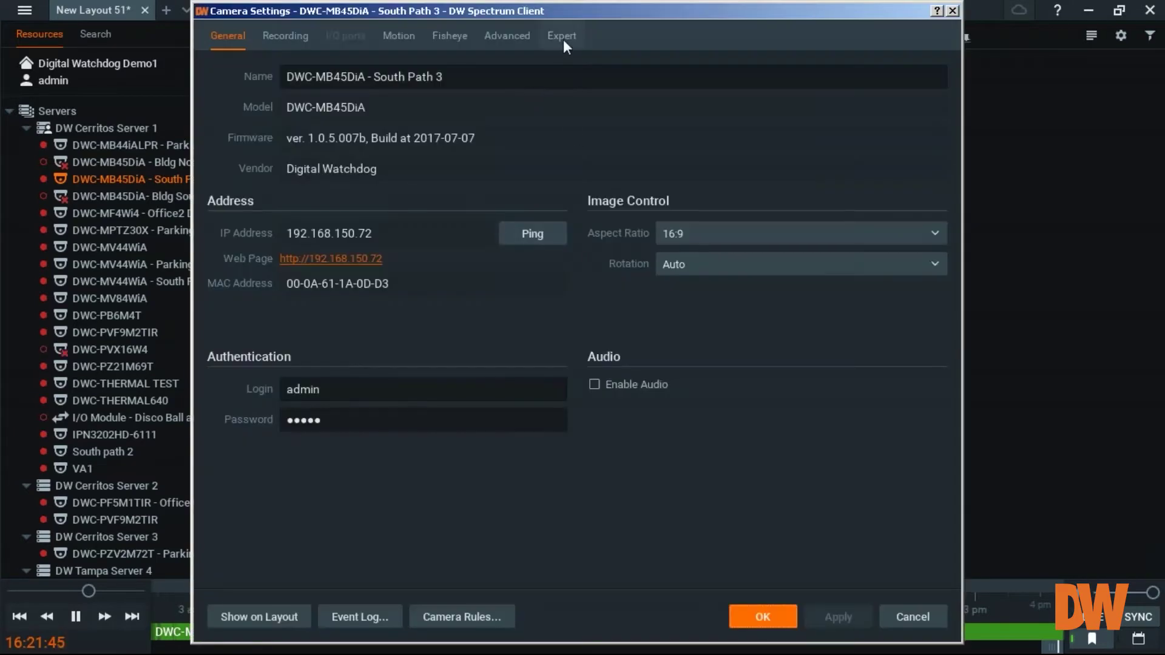
{"action": "left_click", "coordinate": [562, 37]}
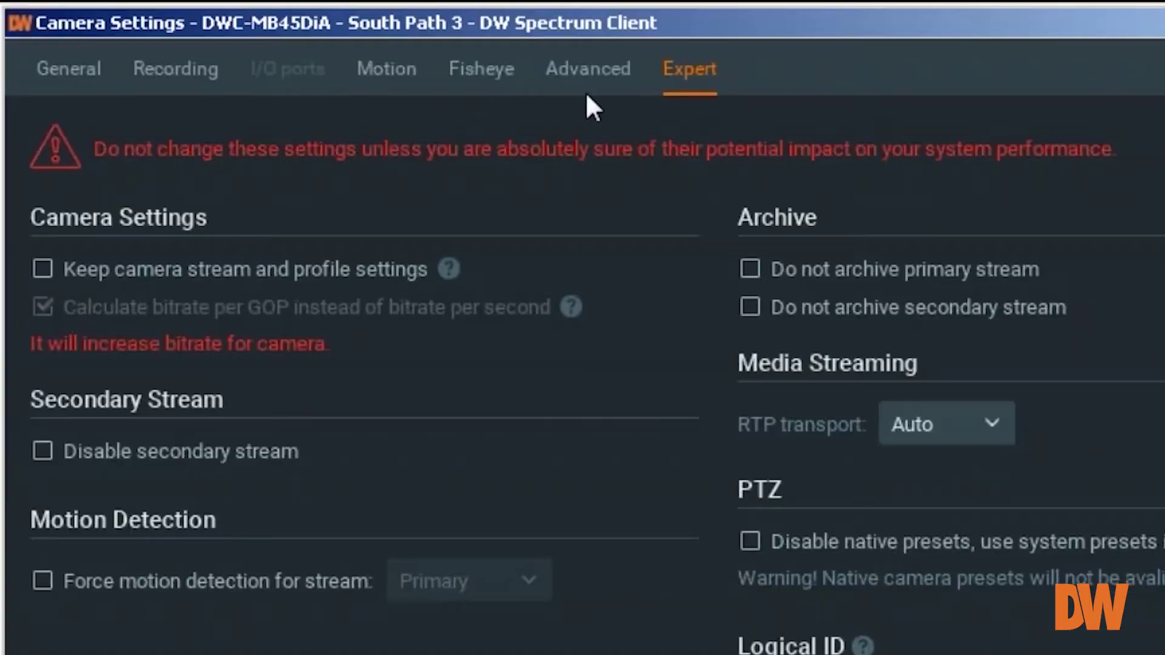
{"action": "left_click", "coordinate": [507, 36]}
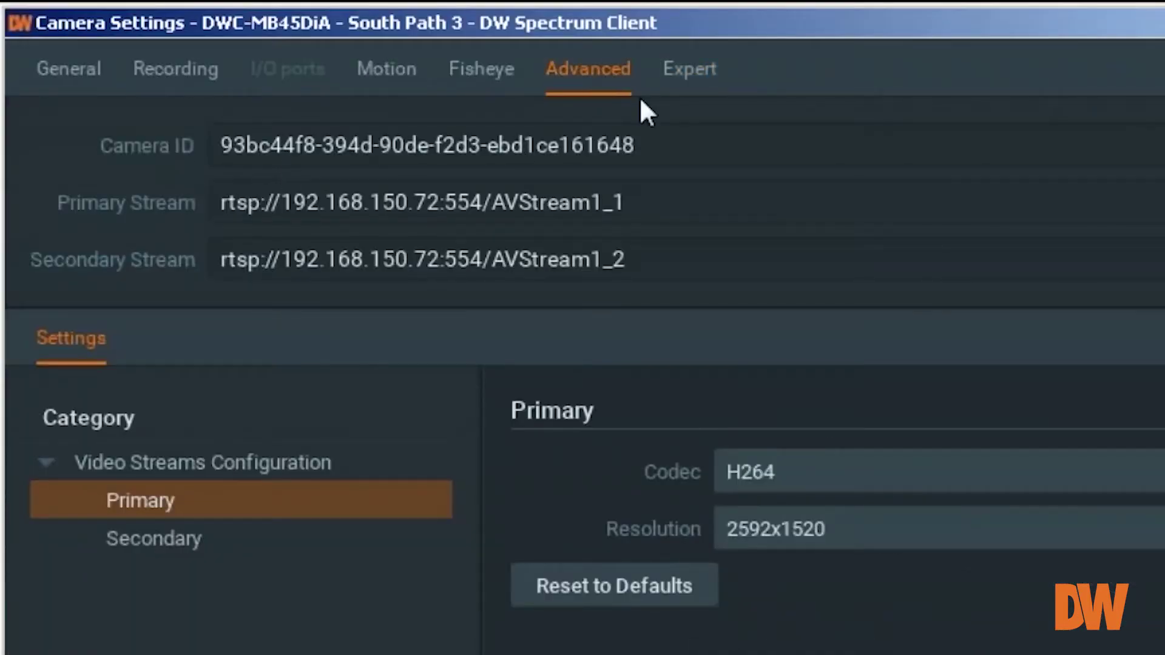
- Cycle through the Expert, Advanced and General pages, ending on Expert where Logical ID reads 2
{"action": "left_click", "coordinate": [696, 82]}
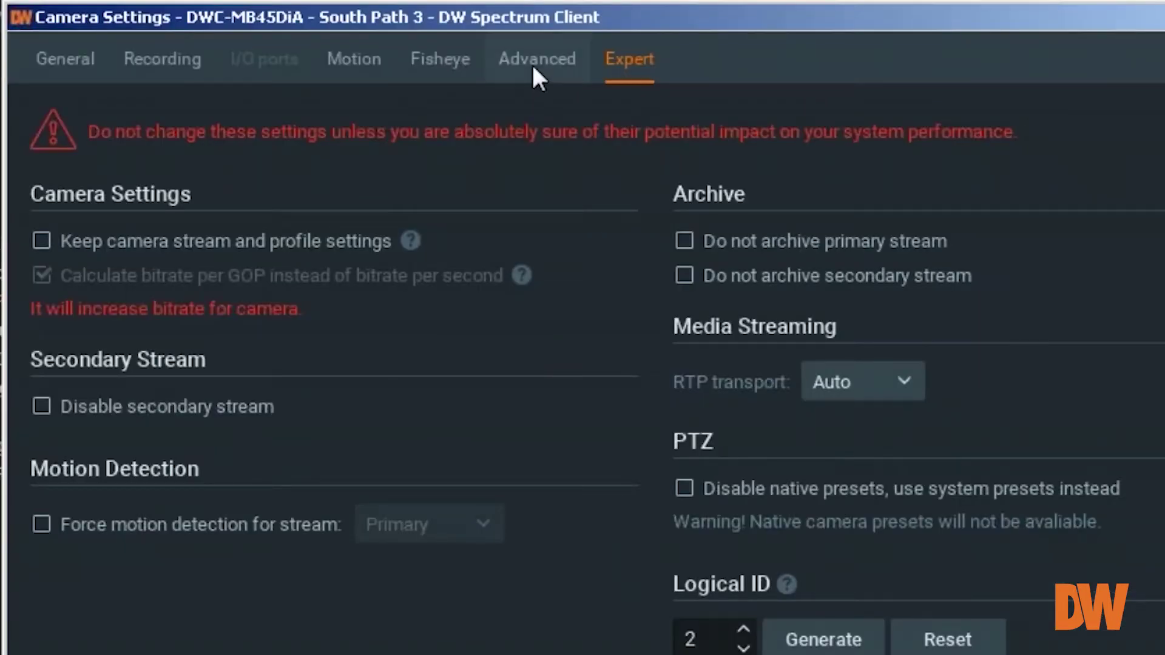
{"action": "left_click", "coordinate": [534, 68]}
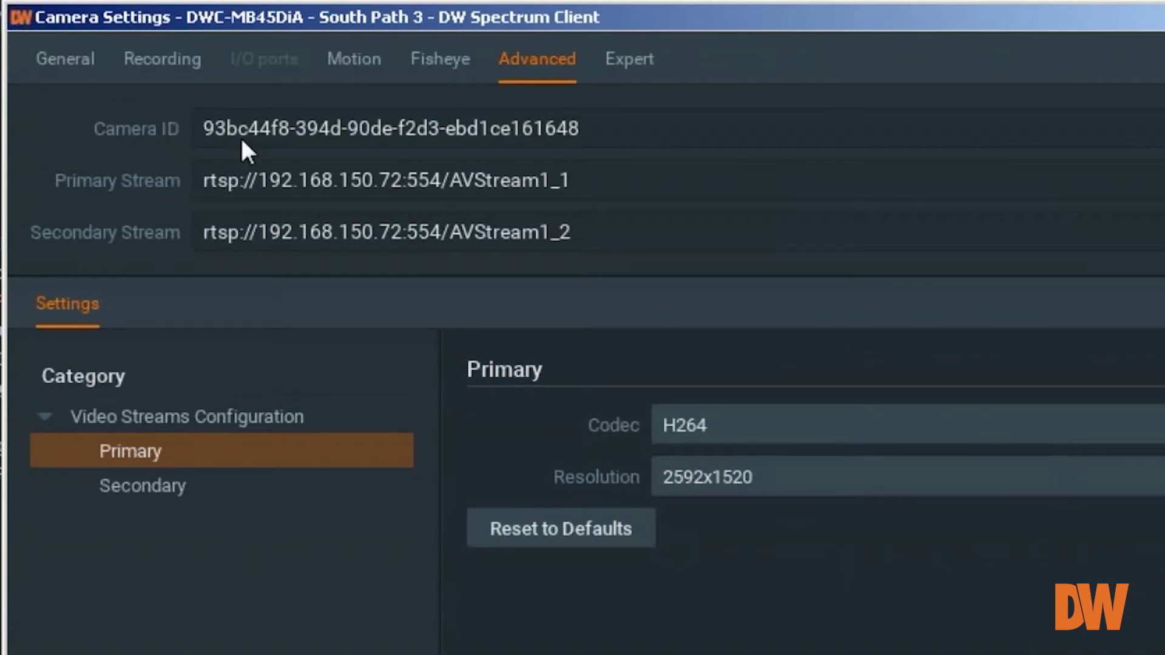
{"action": "left_click", "coordinate": [83, 63]}
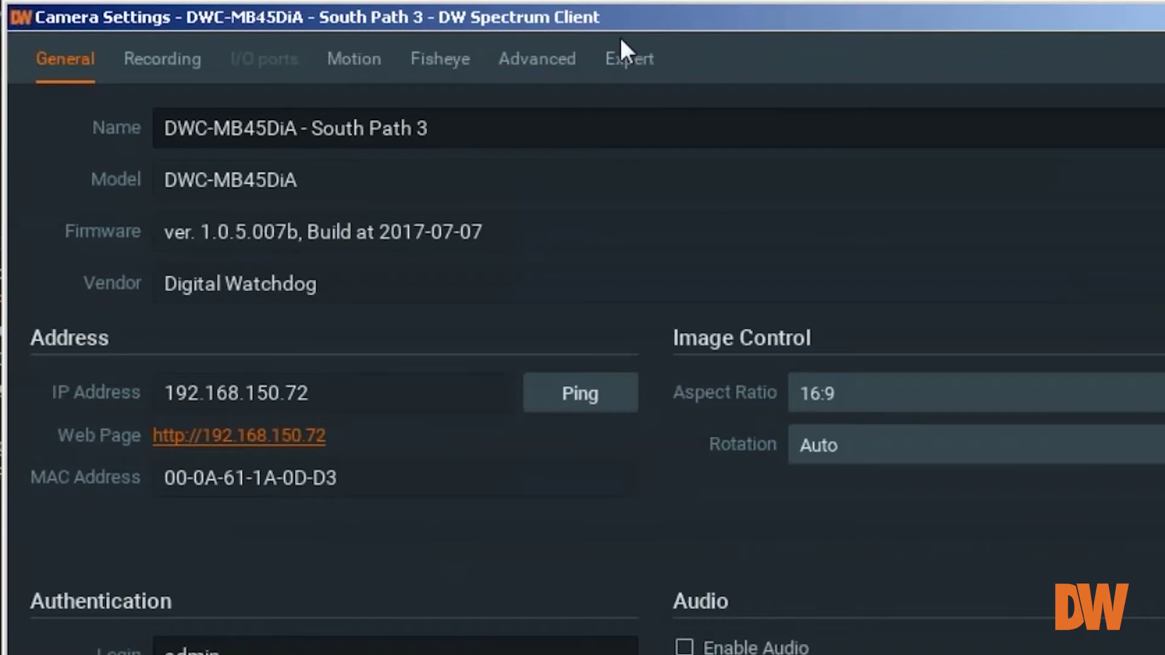
{"action": "left_click", "coordinate": [628, 53]}
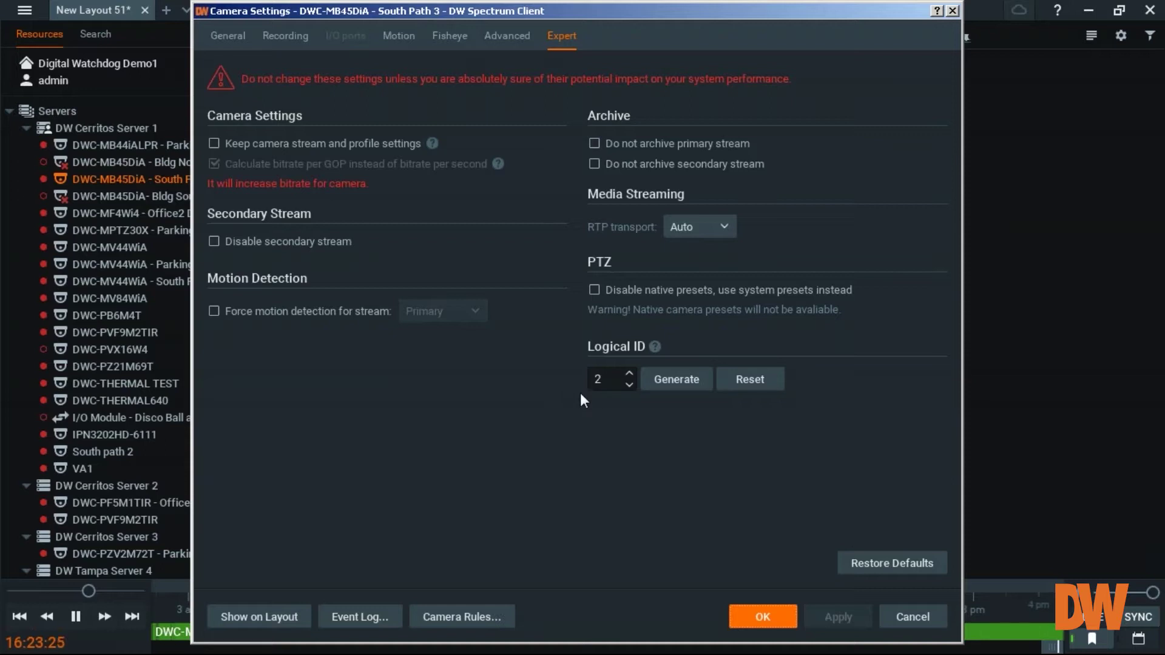
- Close South Path 3's settings and open Camera Settings for DWC-MF4Wi4 (Office2 Disco Ball)
{"action": "left_click", "coordinate": [955, 11]}
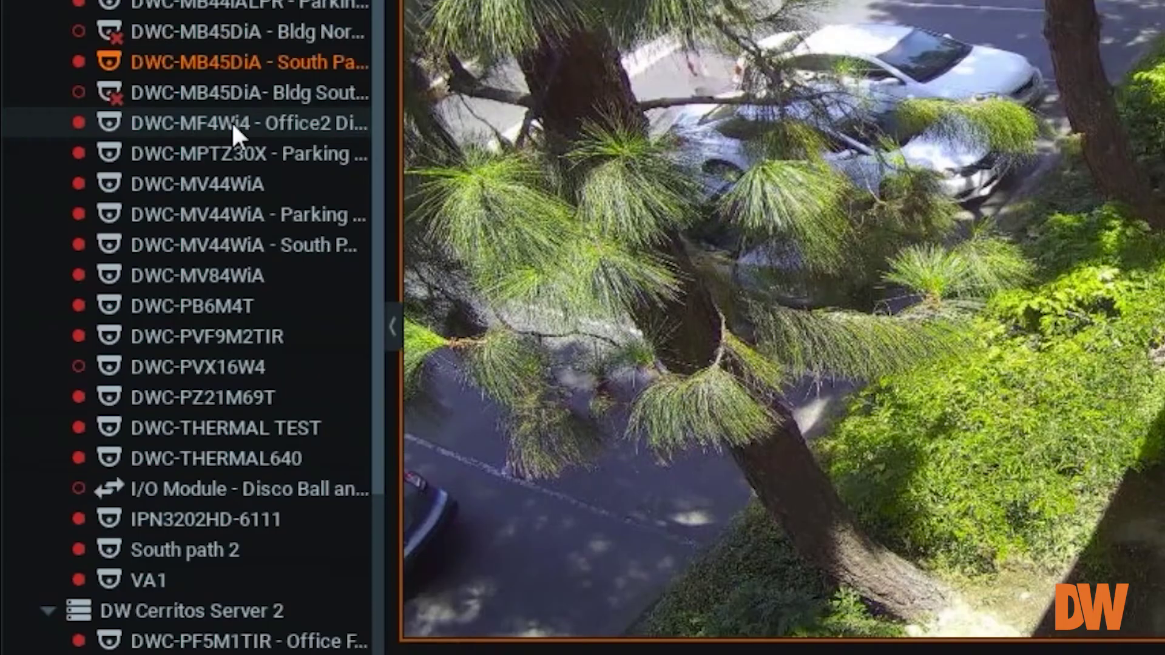
{"action": "right_click", "coordinate": [129, 215]}
{"action": "left_click", "coordinate": [382, 471]}
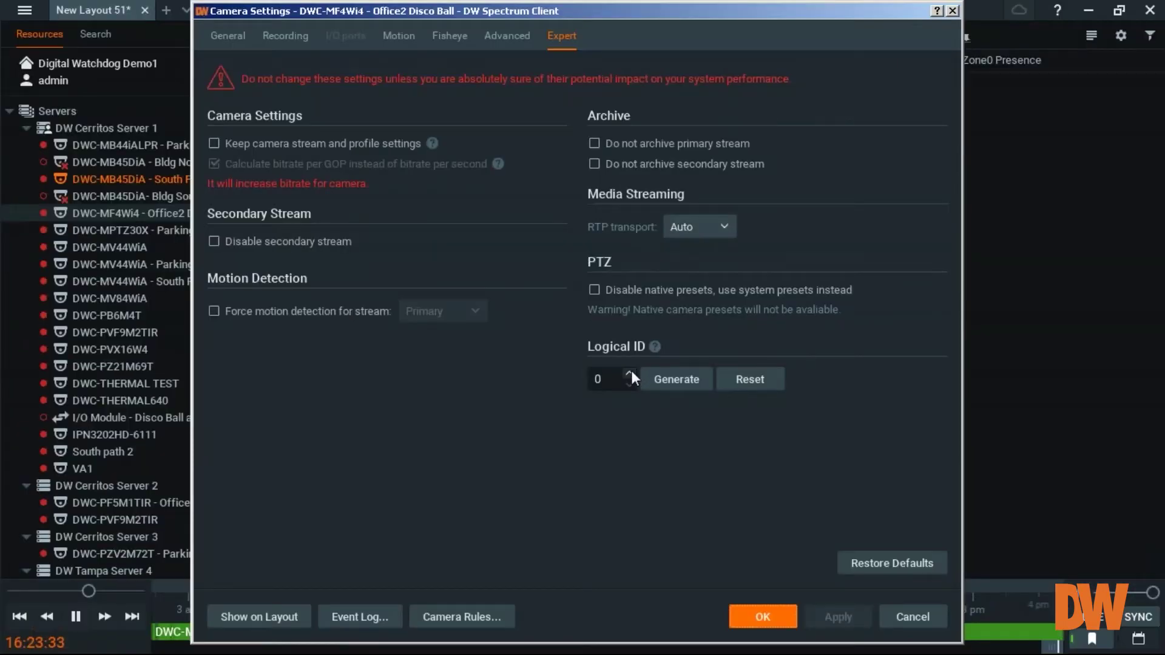
- Step the Logical ID spin box through 1 to 3 and back, leaving it at 0
{"action": "left_click", "coordinate": [631, 374]}
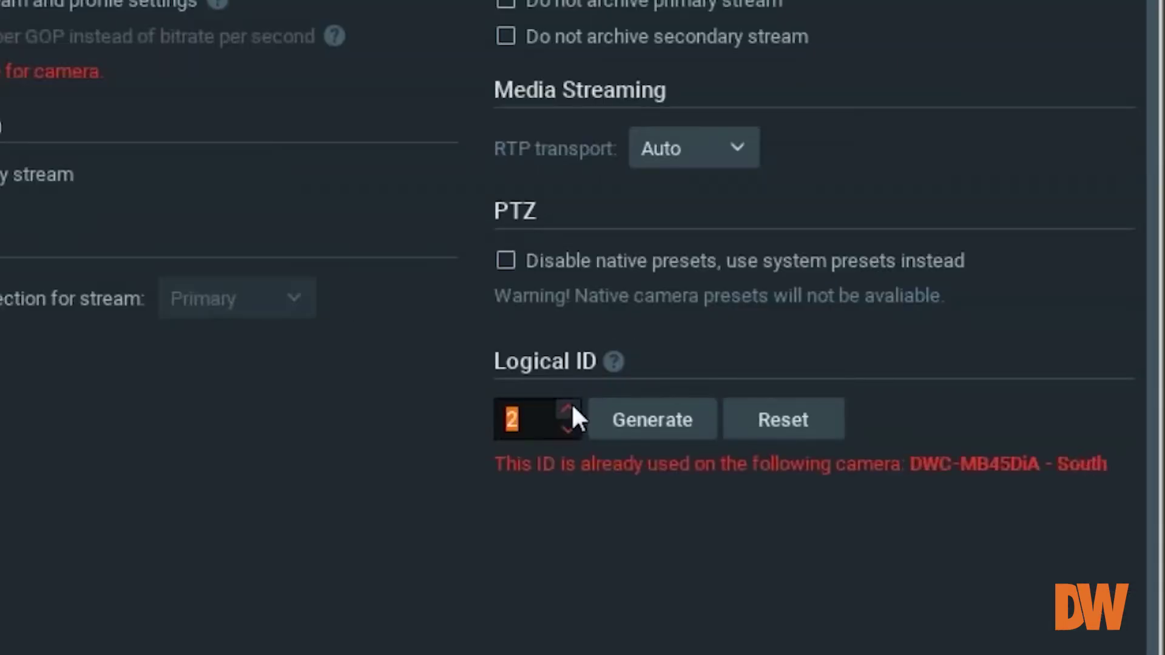
{"action": "left_click", "coordinate": [570, 425]}
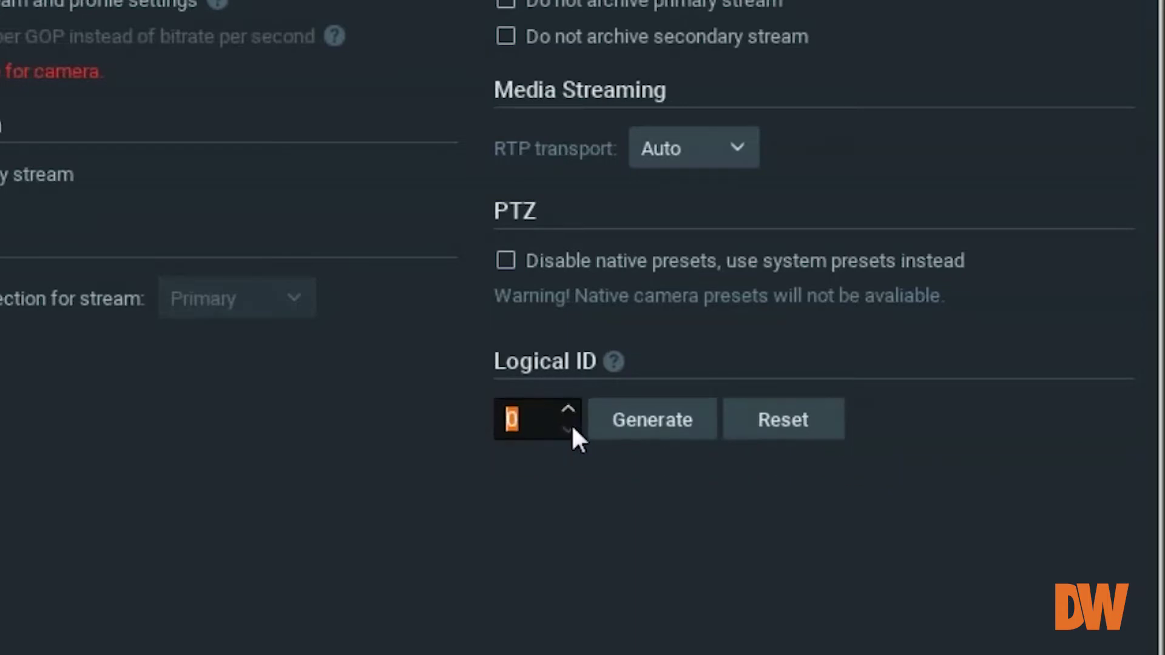
{"action": "left_click", "coordinate": [569, 408]}
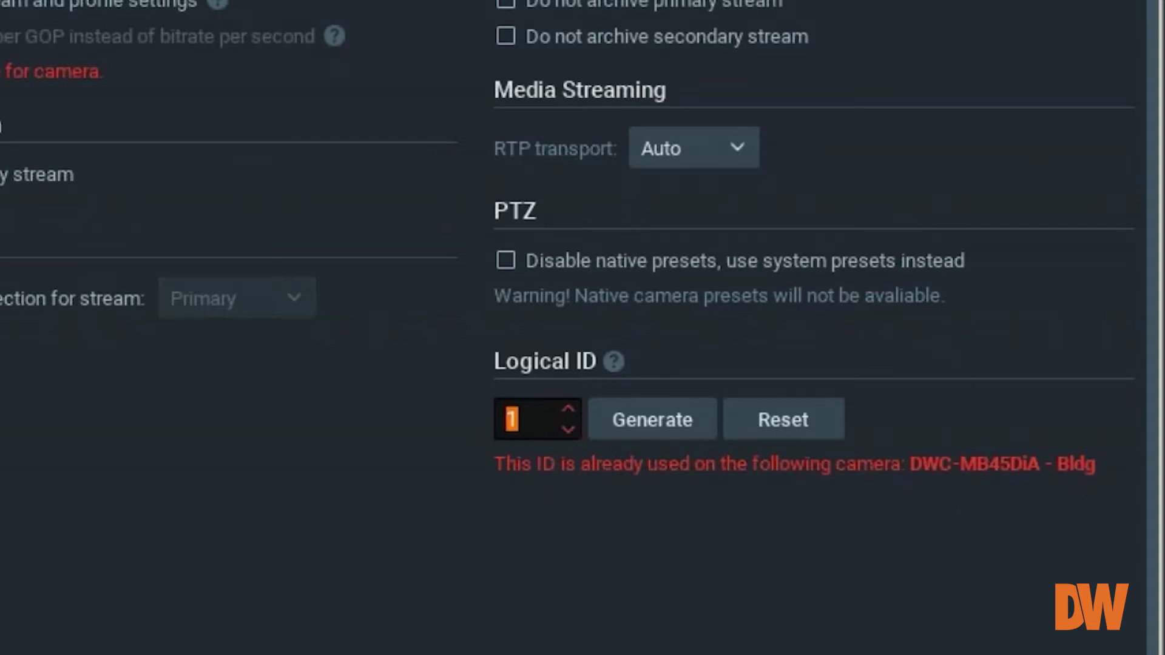
{"action": "left_click", "coordinate": [562, 409]}
{"action": "left_click", "coordinate": [565, 415]}
{"action": "left_click", "coordinate": [567, 429]}
{"action": "left_click", "coordinate": [567, 429]}
{"action": "left_click", "coordinate": [568, 429]}
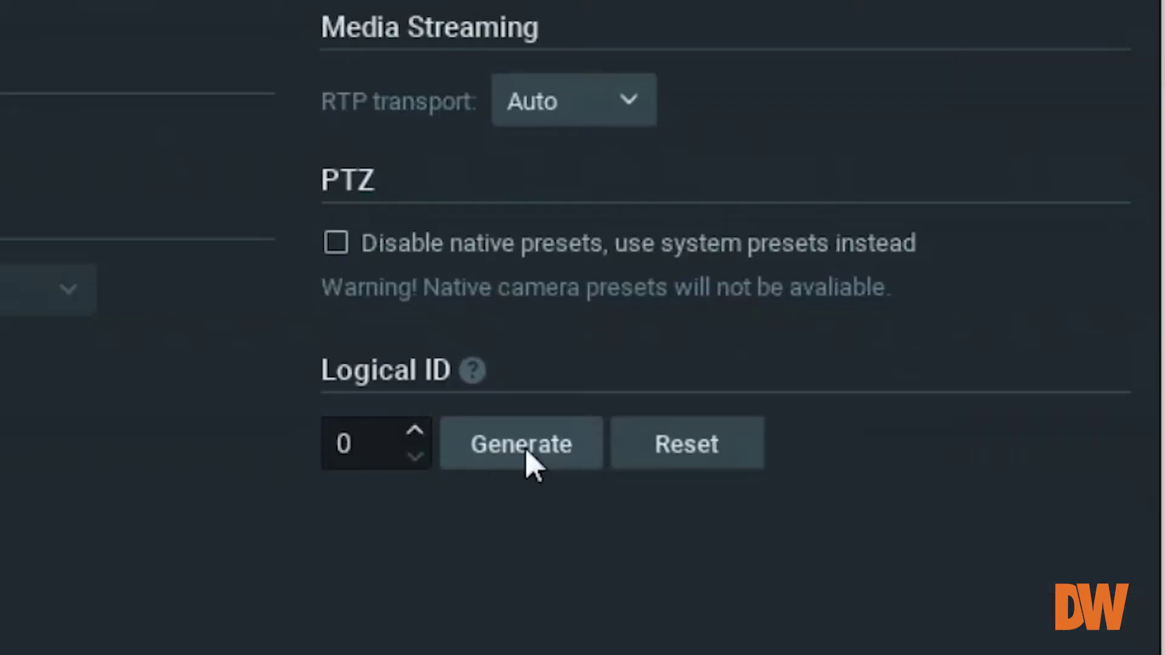
- Generate Logical ID 3 for Office2 Disco Ball, then apply and close its settings
{"action": "left_click", "coordinate": [678, 381]}
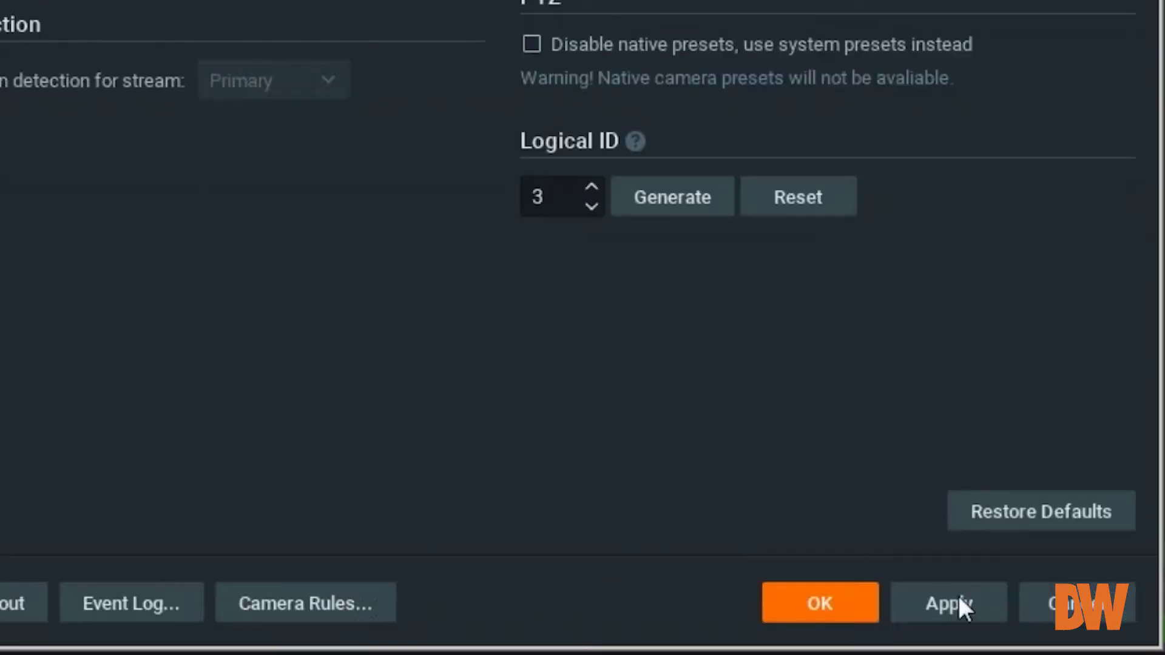
{"action": "left_click", "coordinate": [843, 614]}
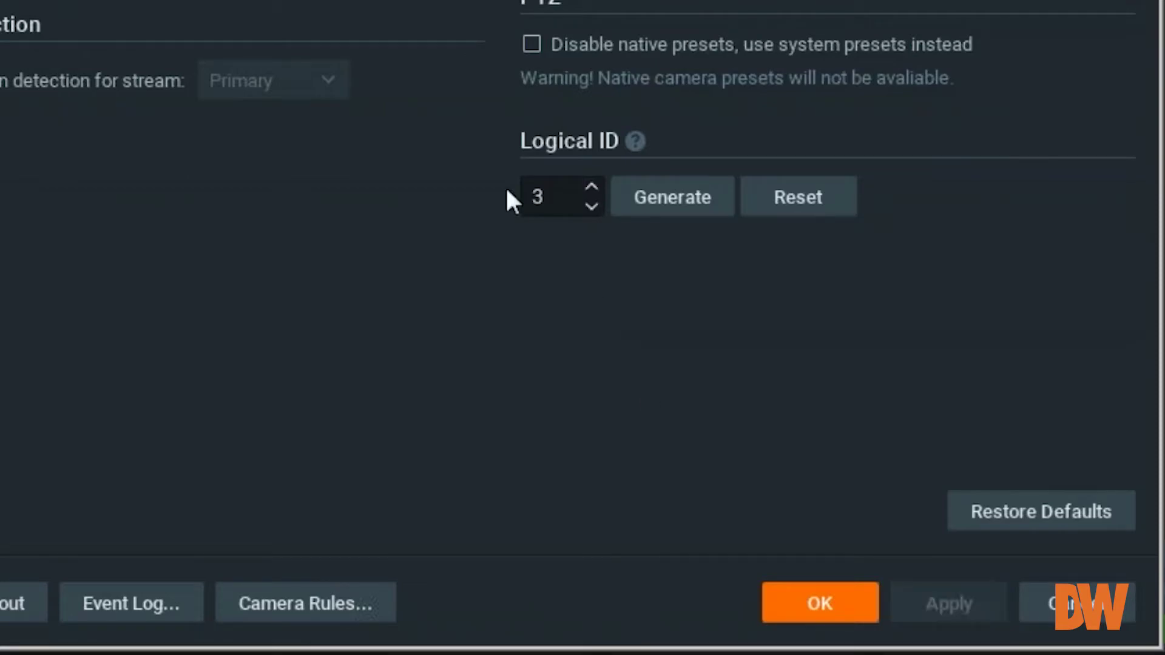
{"action": "left_click", "coordinate": [813, 606]}
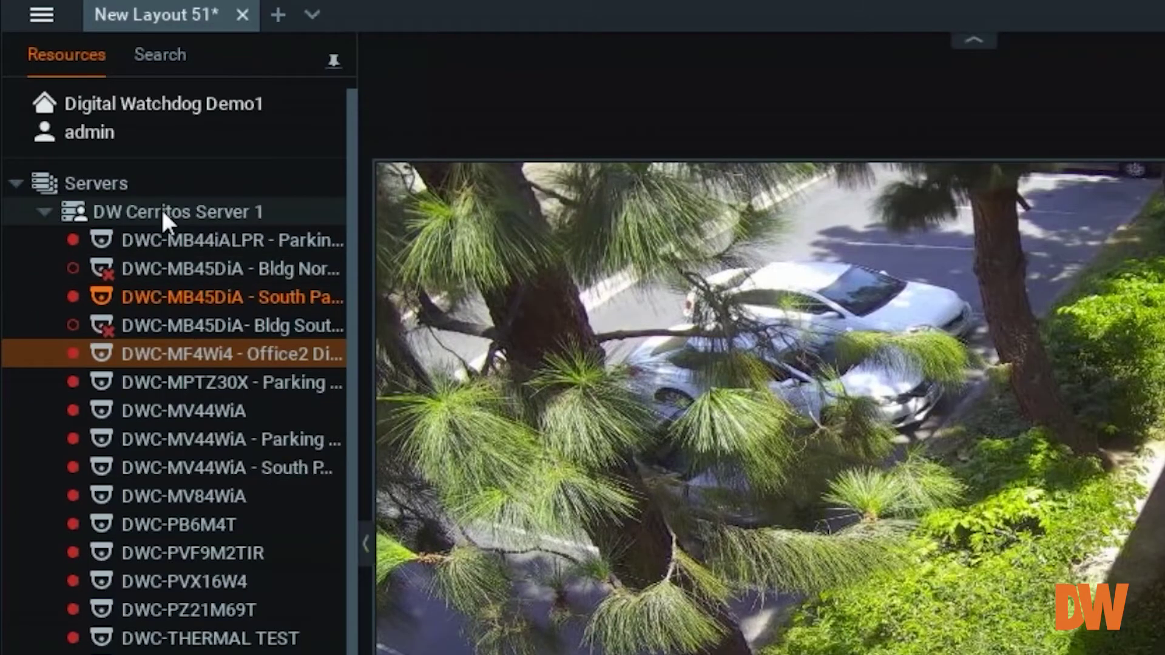
- Open Server Web Page for DW Cerritos Server 1 from the resource tree
{"action": "right_click", "coordinate": [97, 126]}
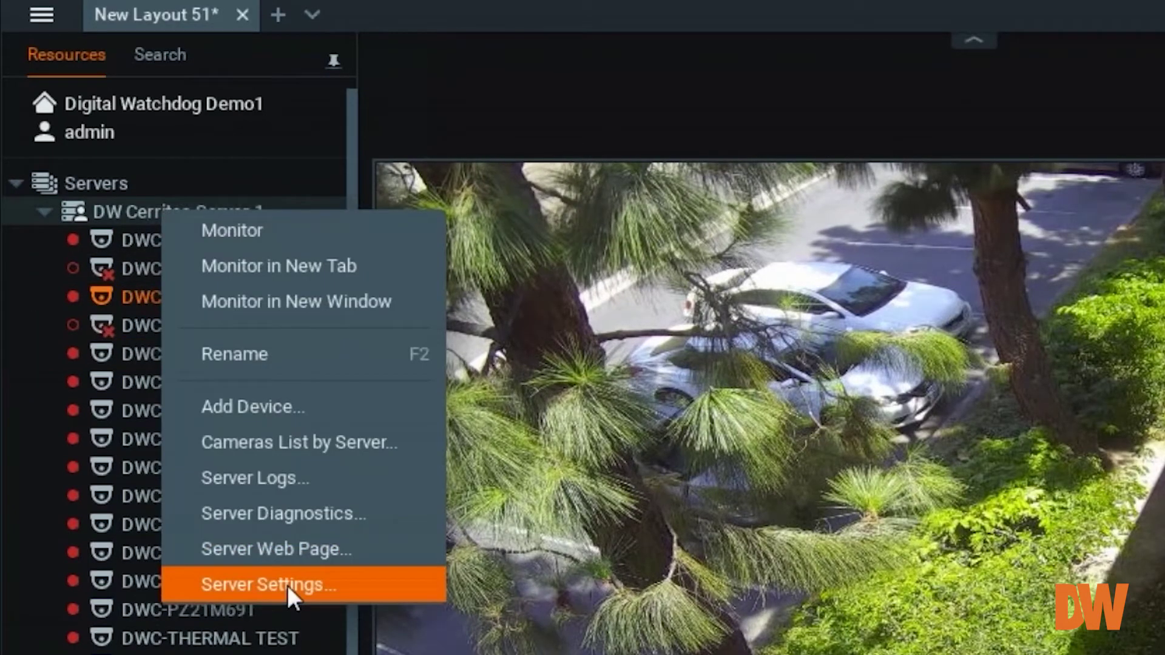
{"action": "left_click", "coordinate": [282, 553]}
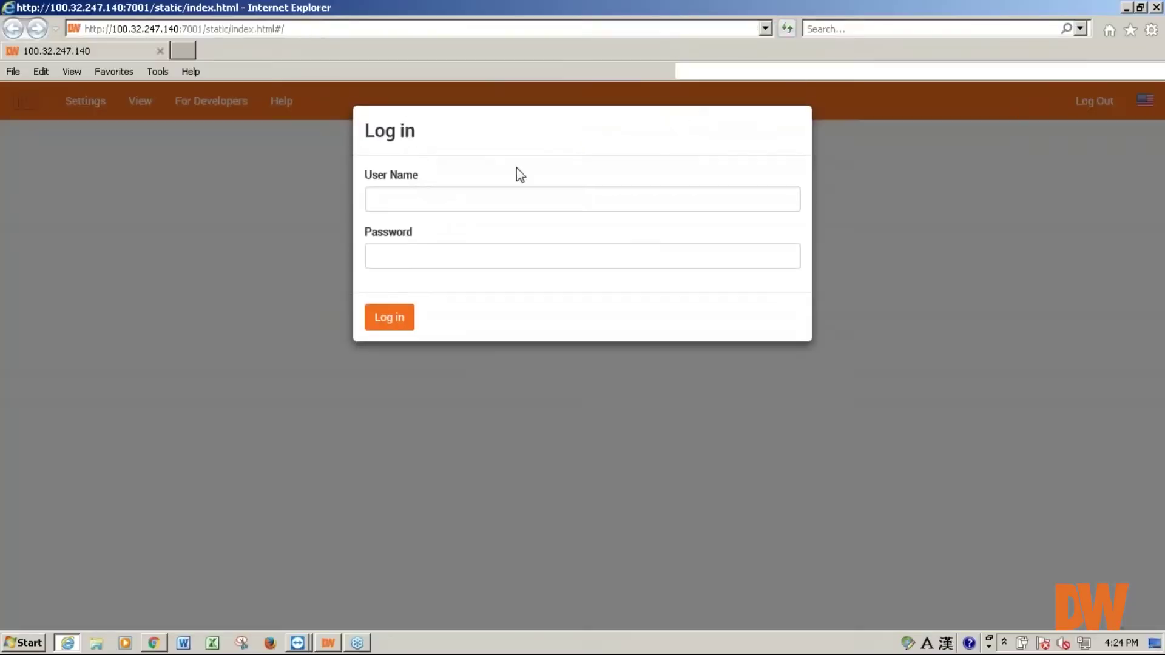
- Log in to the web admin with the account's user name and password, declining to save the password
{"action": "left_click", "coordinate": [476, 198]}
{"action": "type", "text": "admin"}
{"action": "key", "text": "Tab"}
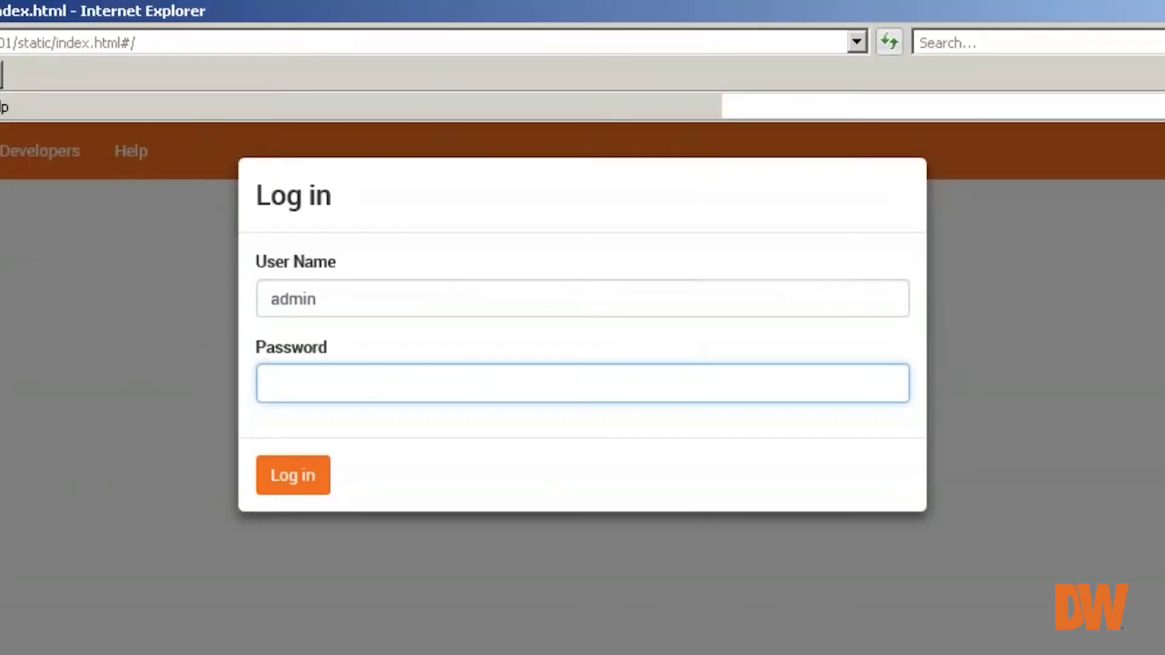
{"action": "type", "text": "admin"}
{"action": "key", "text": "BackSpace"}
{"action": "key", "text": "BackSpace"}
{"action": "key", "text": "BackSpace"}
{"action": "key", "text": "BackSpace"}
{"action": "type", "text": "******"}
{"action": "key", "text": "Return"}
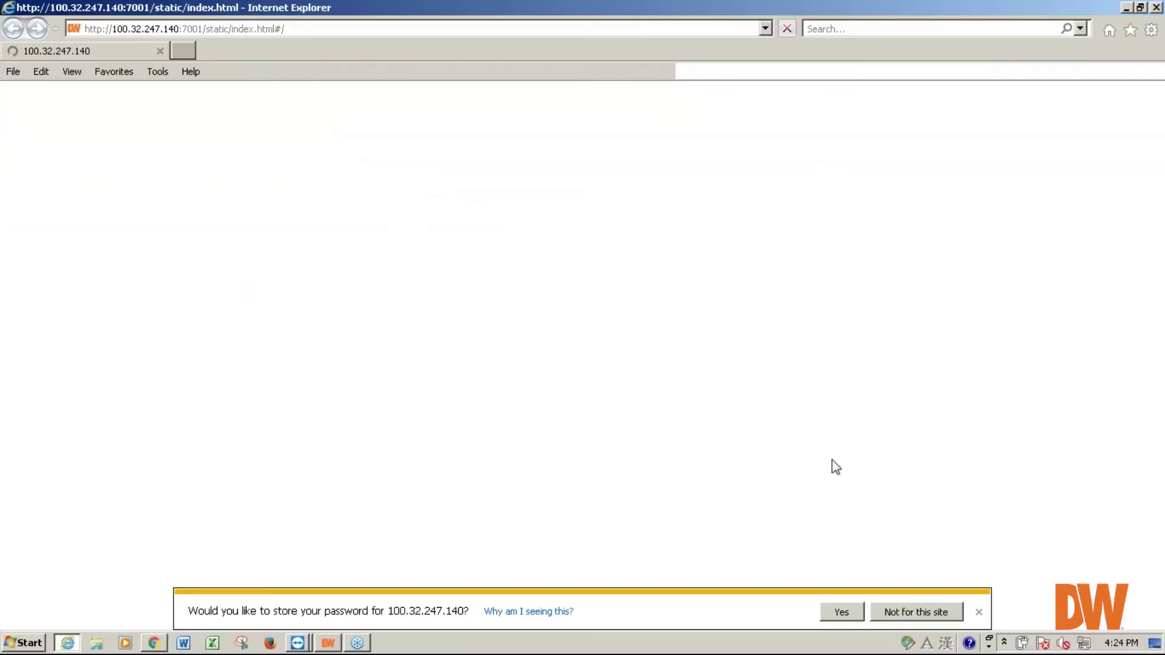
{"action": "left_click", "coordinate": [980, 612]}
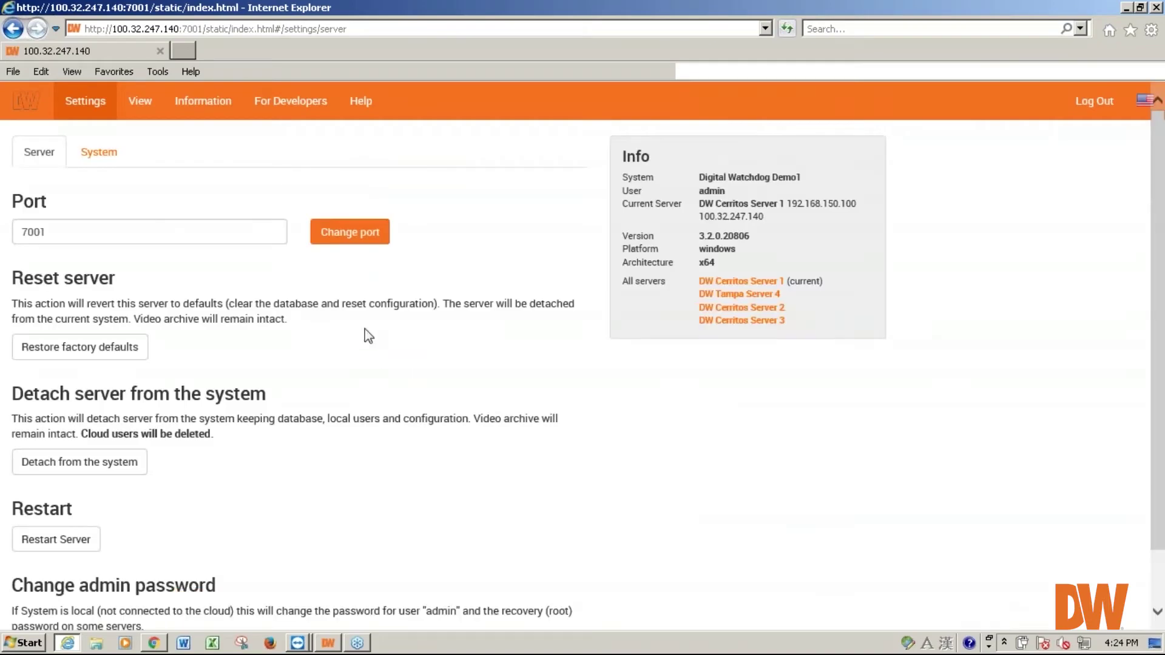
- Open For Developers, launch 'API Testing Tool (new)' and scroll to the /ec2/ functions
{"action": "left_click", "coordinate": [286, 107]}
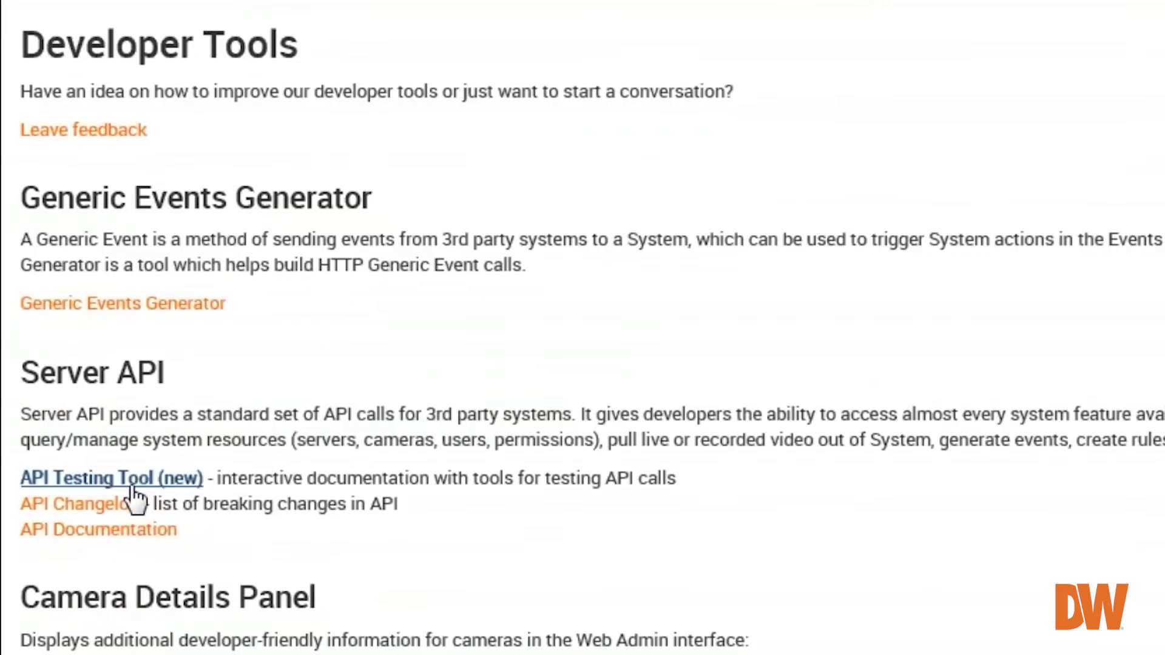
{"action": "left_click", "coordinate": [131, 480]}
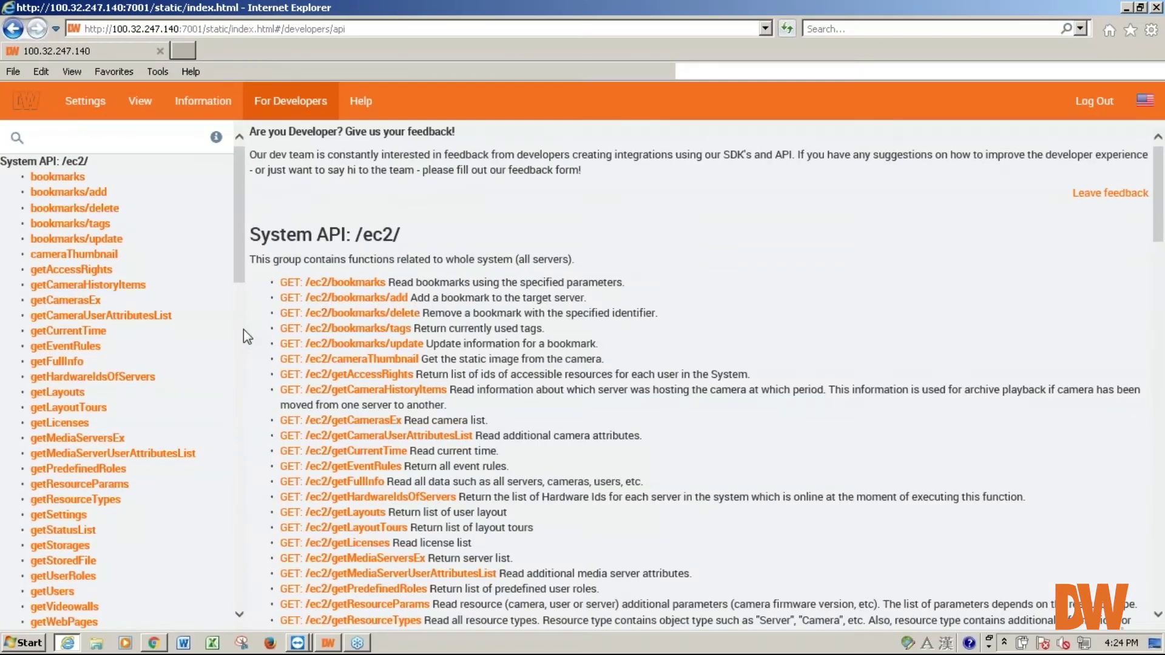
{"action": "scroll", "coordinate": [242, 330], "scroll_direction": "down", "scroll_amount": 3}
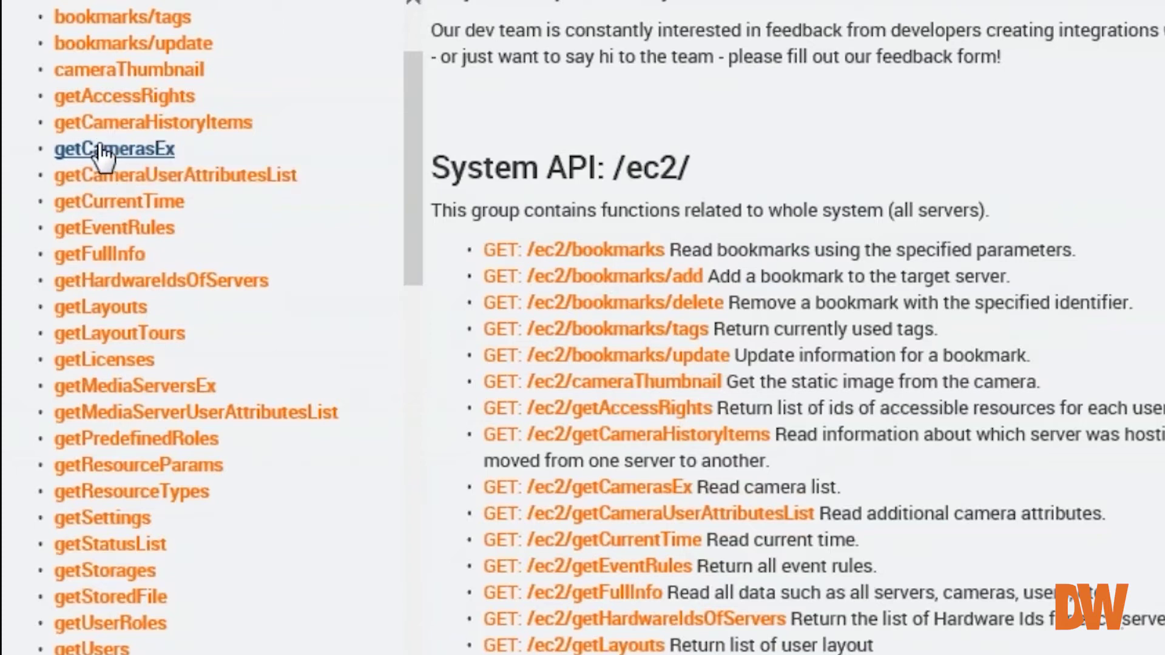
- Open the getCamerasEx test form and focus its format, then id string fields
{"action": "left_click", "coordinate": [103, 151]}
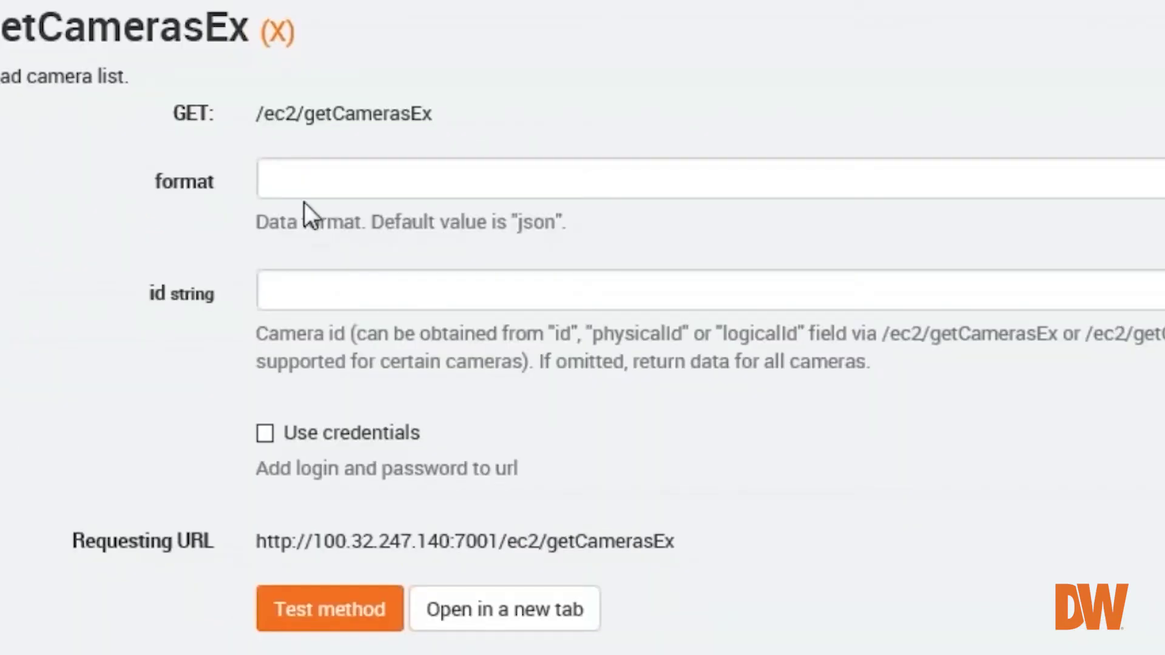
{"action": "left_click", "coordinate": [296, 182]}
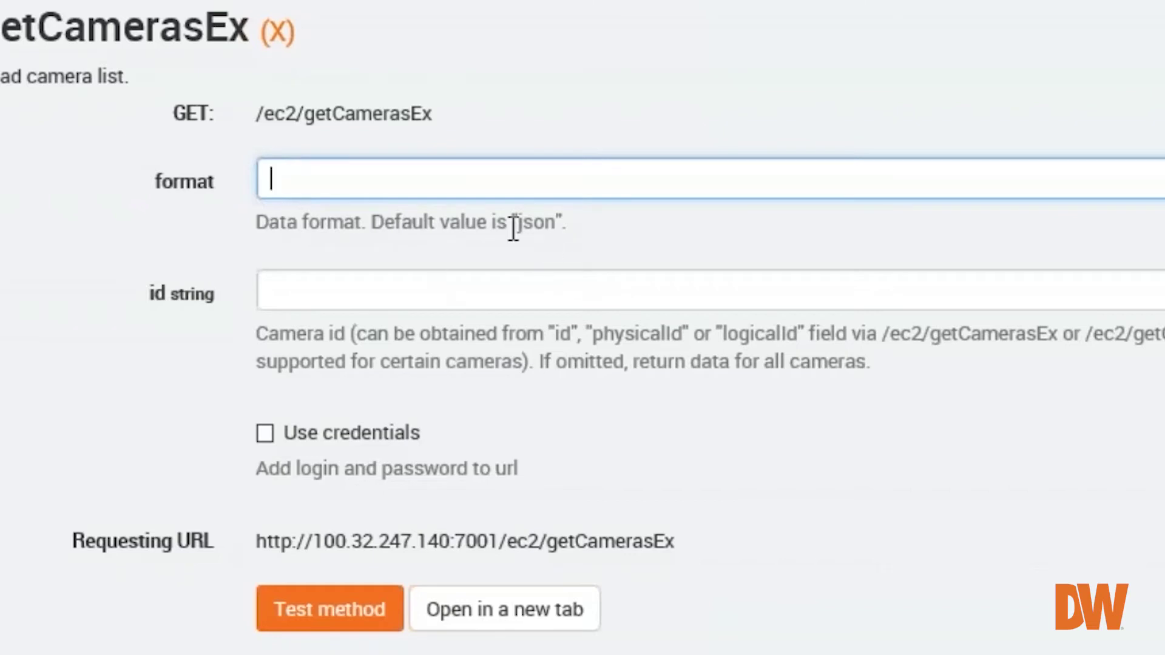
{"action": "left_click", "coordinate": [332, 290]}
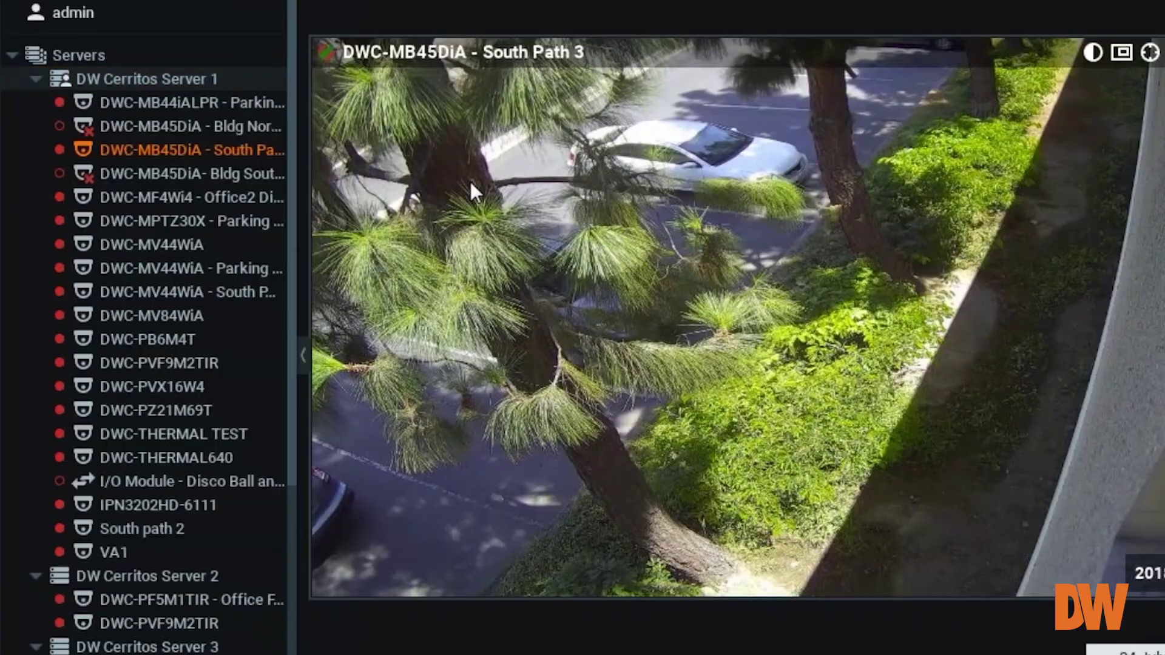
- Copy South Path 3's Camera ID from its Advanced settings page and close the dialog
{"action": "right_click", "coordinate": [470, 180]}
{"action": "left_click", "coordinate": [564, 567]}
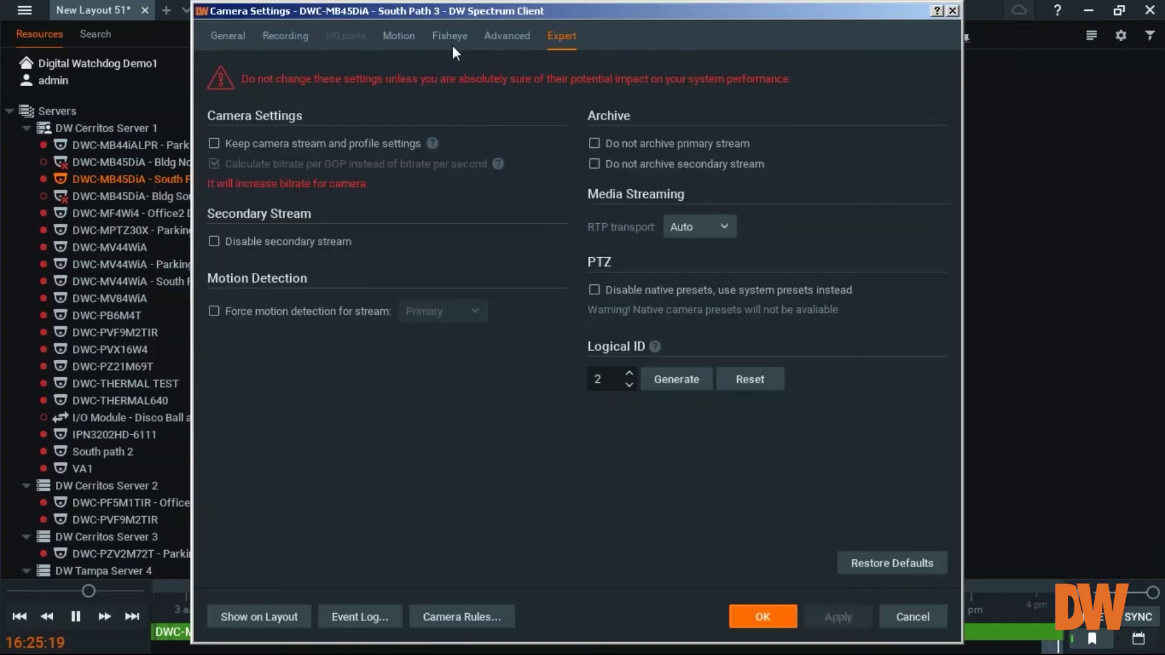
{"action": "left_click", "coordinate": [507, 42]}
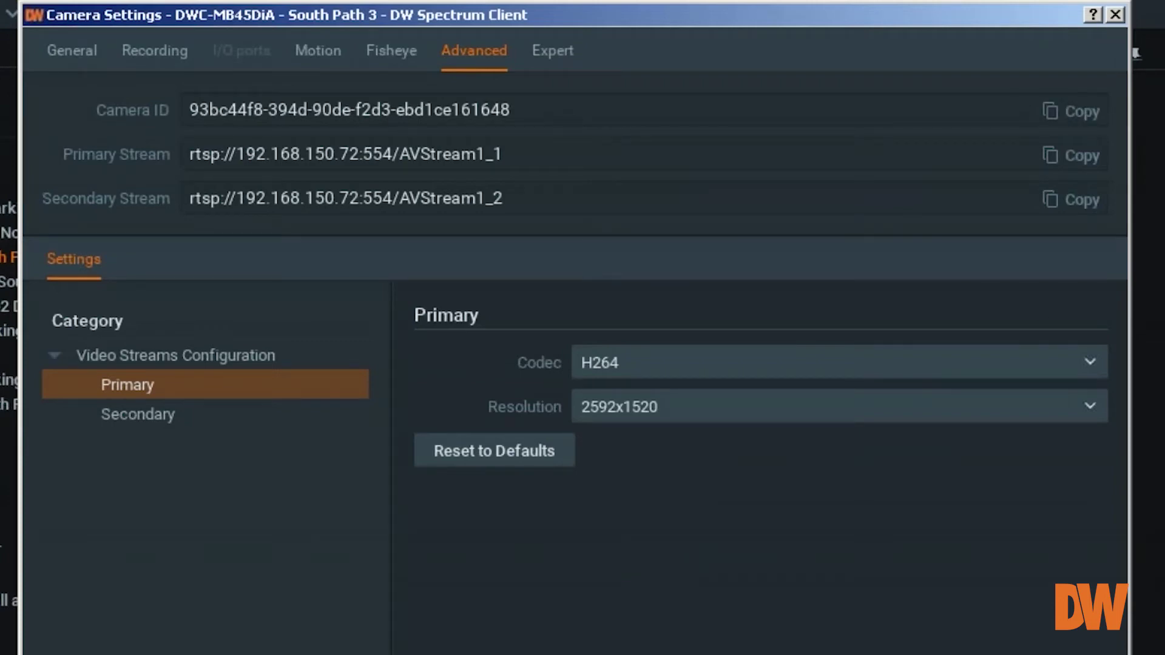
{"action": "left_click", "coordinate": [1115, 14]}
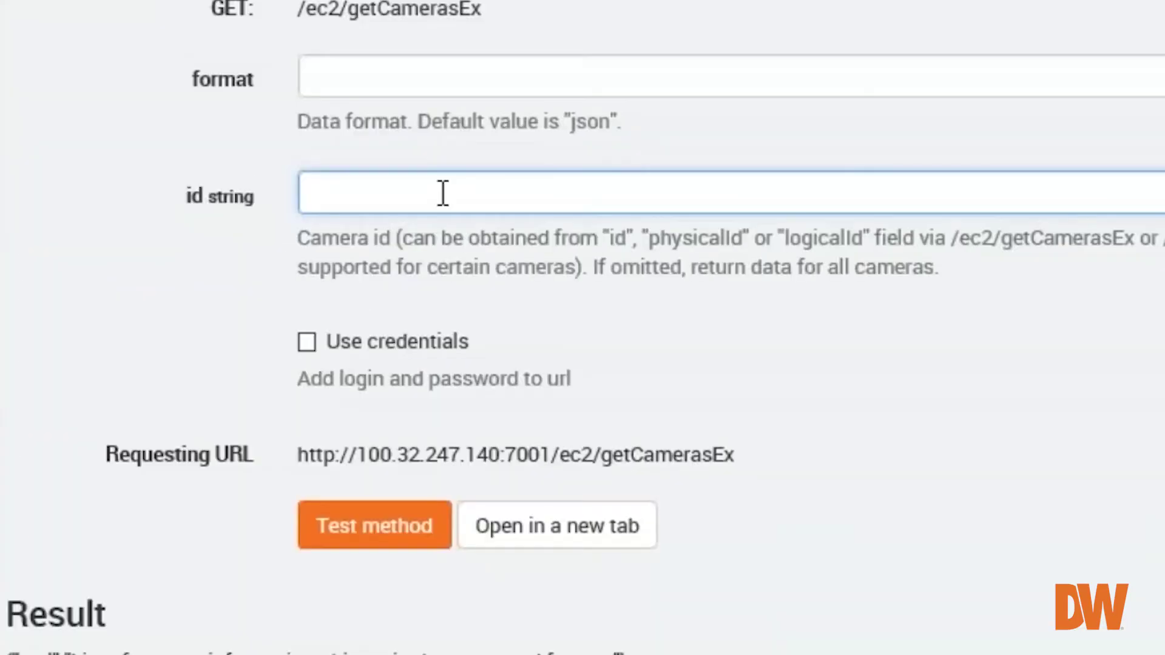
{"action": "right_click", "coordinate": [479, 374]}
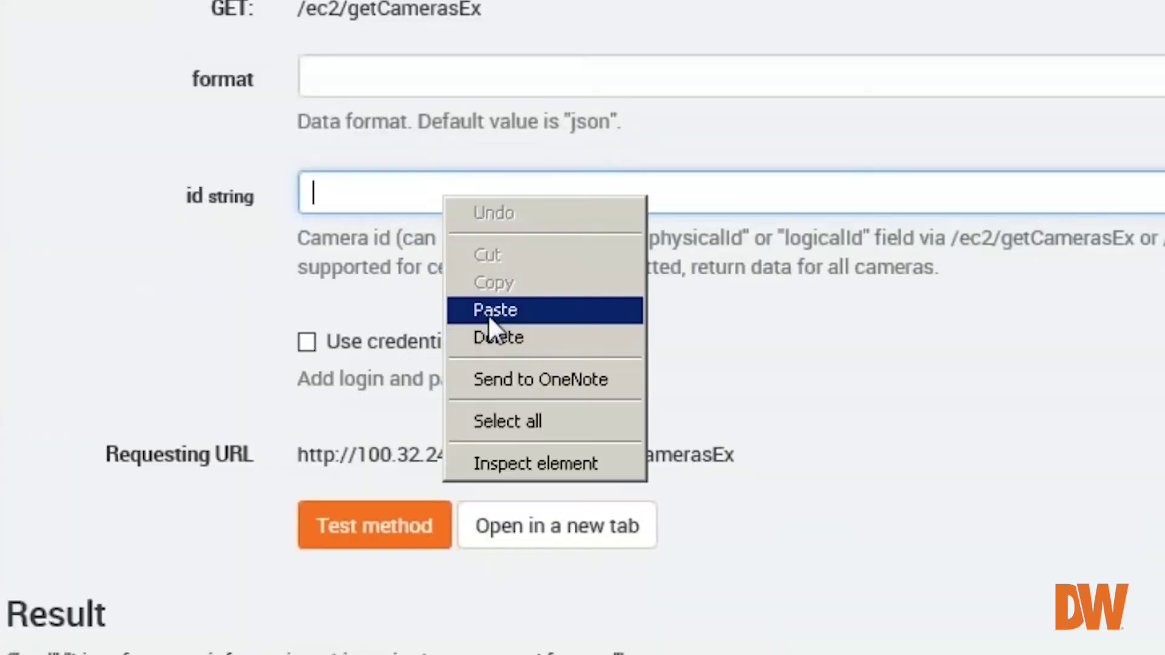
- Paste South Path 3's camera ID into the id field and run getCamerasEx
{"action": "left_click", "coordinate": [502, 438]}
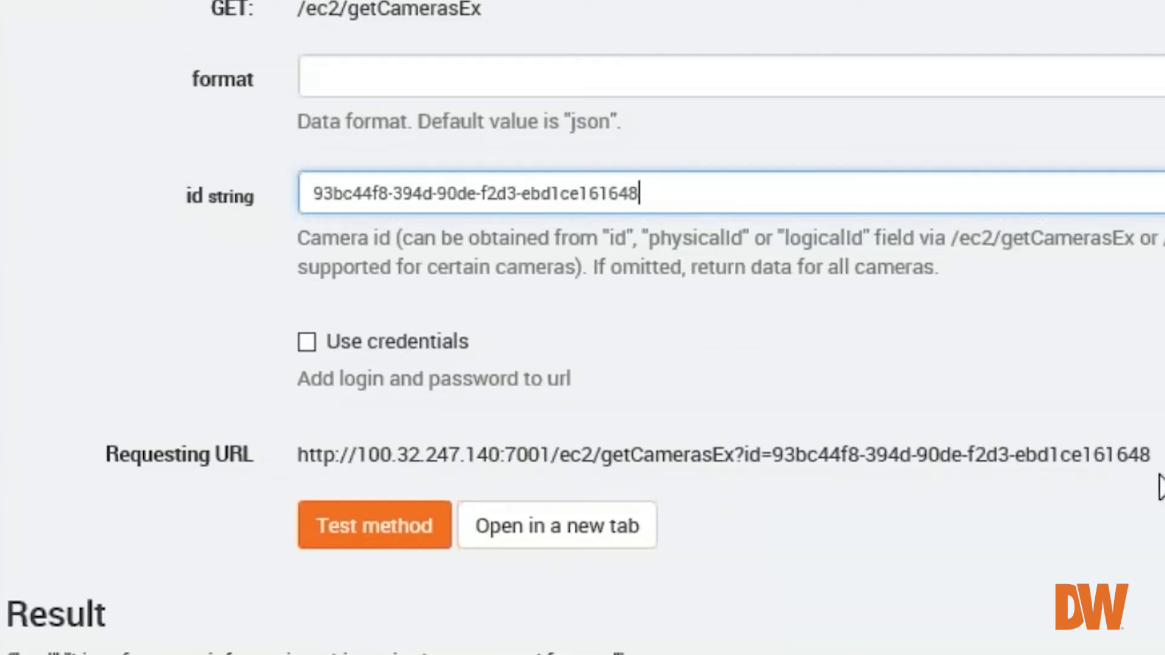
{"action": "left_click", "coordinate": [1119, 488]}
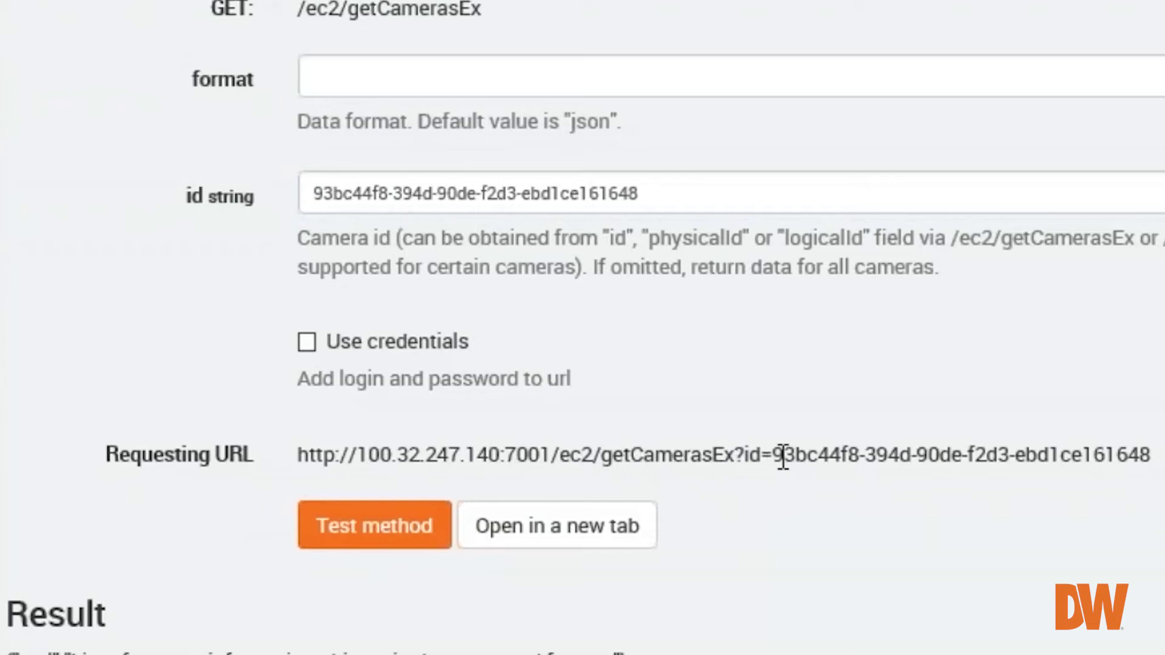
{"action": "left_click", "coordinate": [372, 533]}
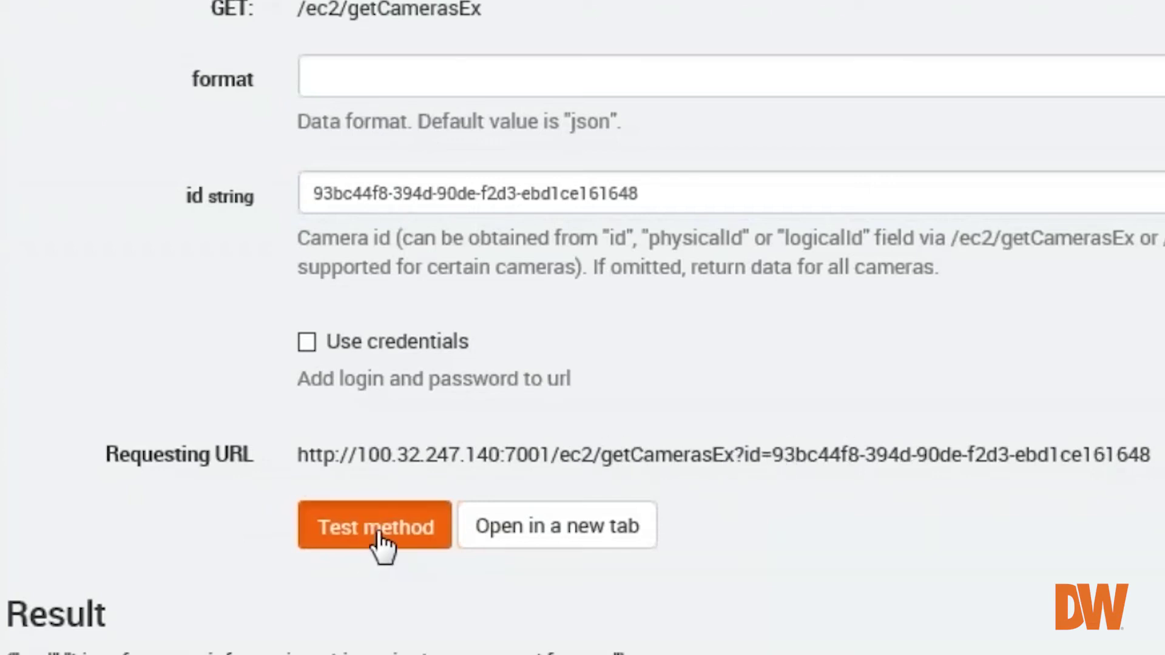
- Review the 200: OK response's stream parameters, then select the id value for replacement
{"action": "scroll", "coordinate": [322, 375], "scroll_direction": "down", "scroll_amount": 1}
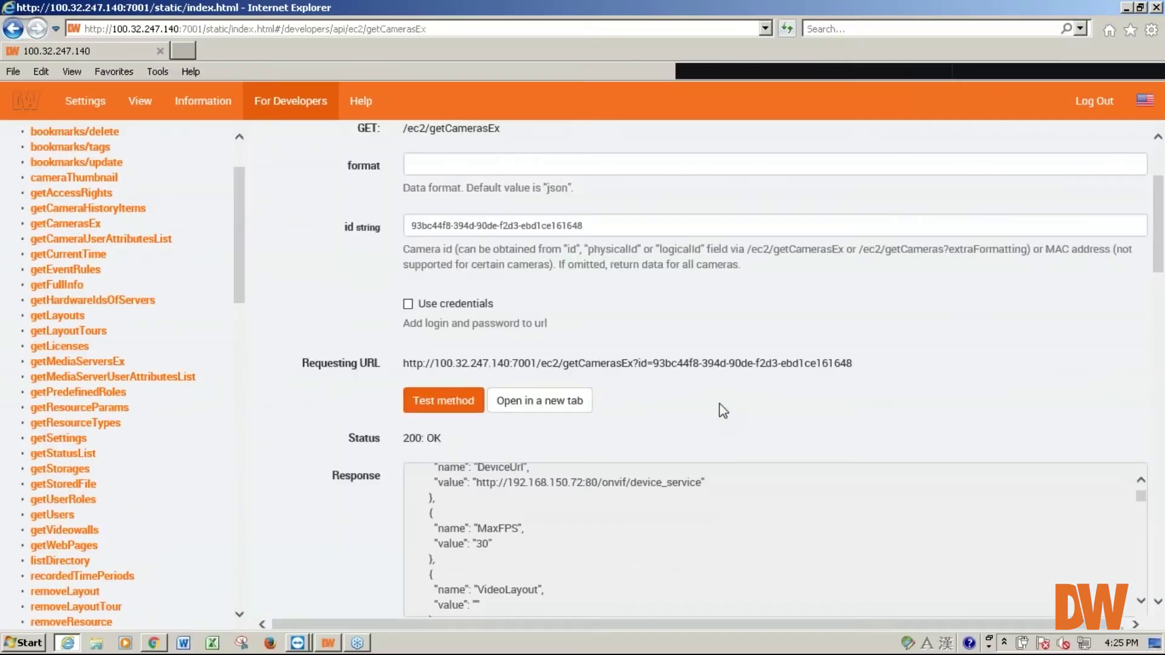
{"action": "scroll", "coordinate": [722, 406], "scroll_direction": "down", "scroll_amount": 2}
{"action": "scroll", "coordinate": [525, 474], "scroll_direction": "up", "scroll_amount": 2}
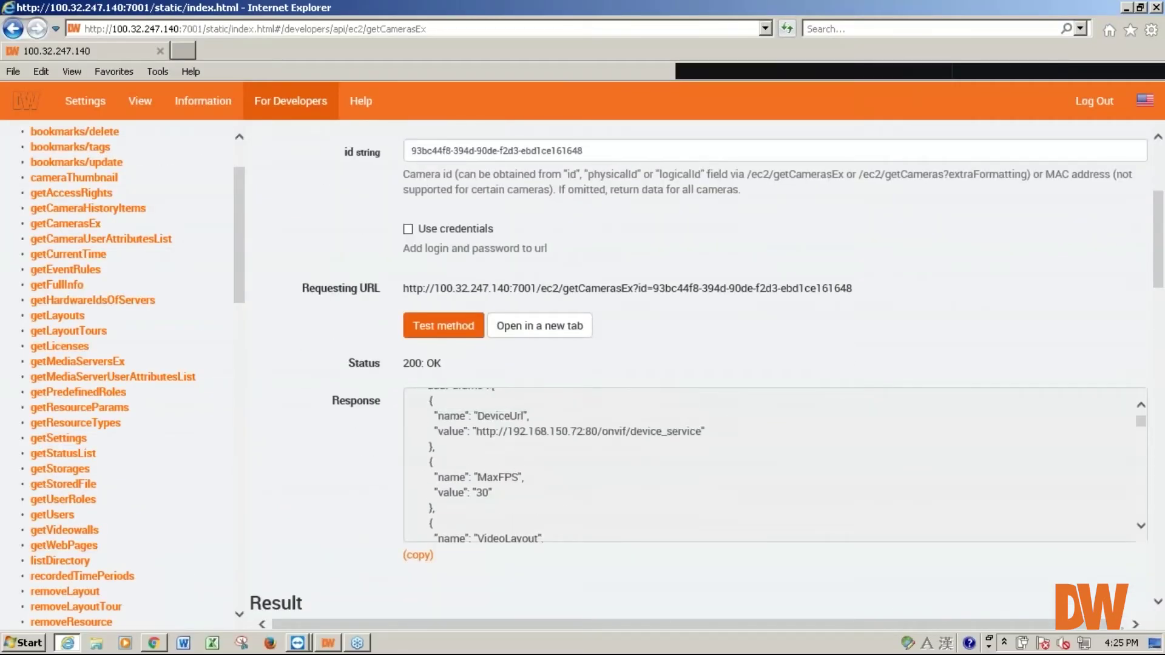
{"action": "scroll", "coordinate": [467, 422], "scroll_direction": "up", "scroll_amount": 3}
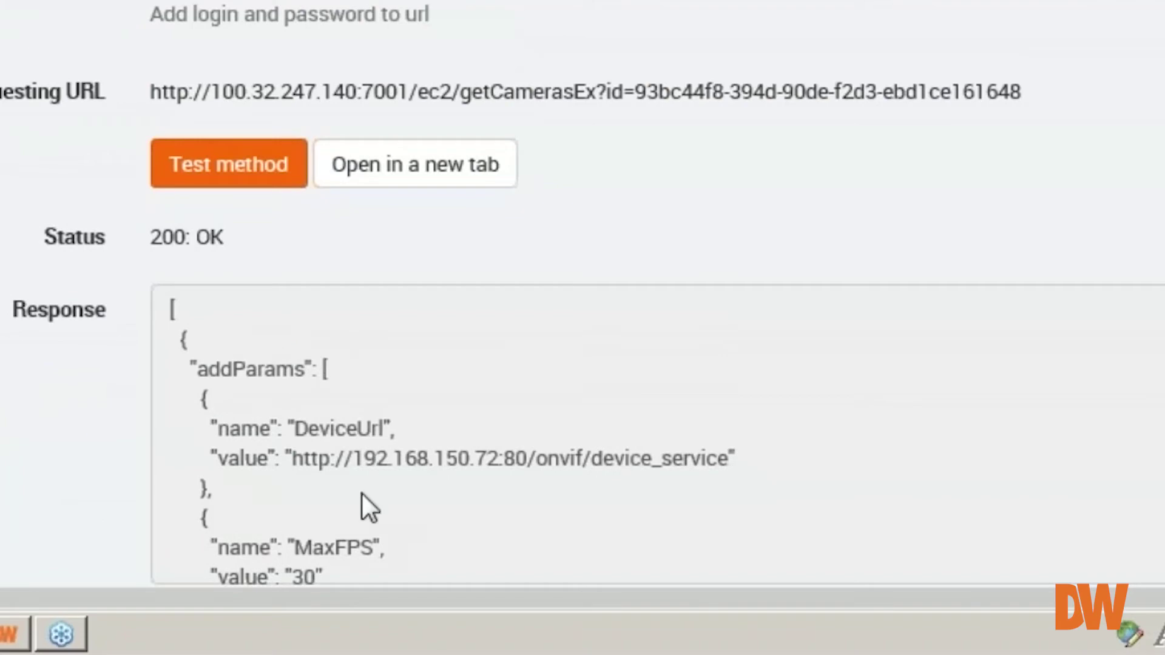
{"action": "scroll", "coordinate": [500, 428], "scroll_direction": "down", "scroll_amount": 7}
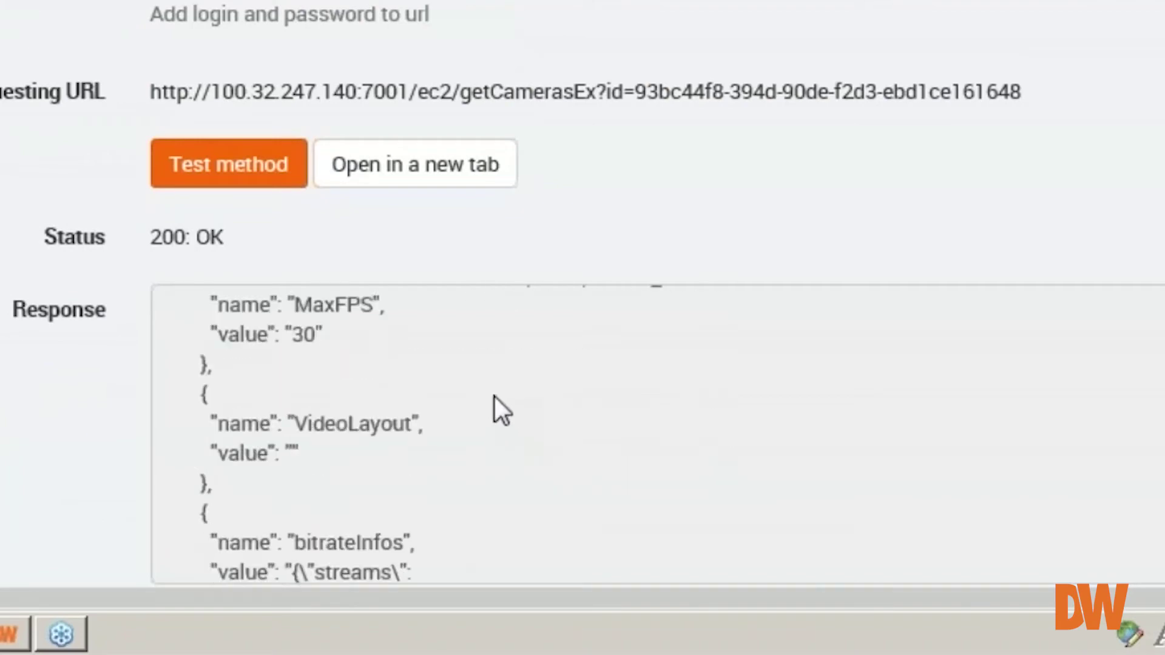
{"action": "scroll", "coordinate": [494, 399], "scroll_direction": "down", "scroll_amount": 10}
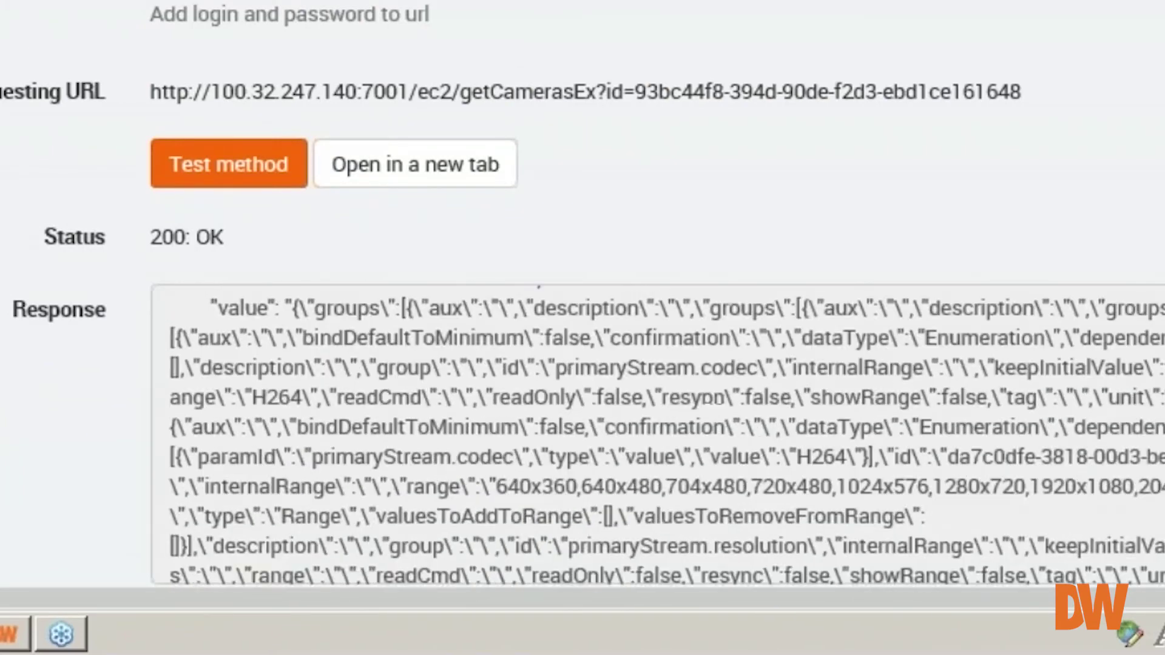
{"action": "scroll", "coordinate": [493, 403], "scroll_direction": "down", "scroll_amount": 10}
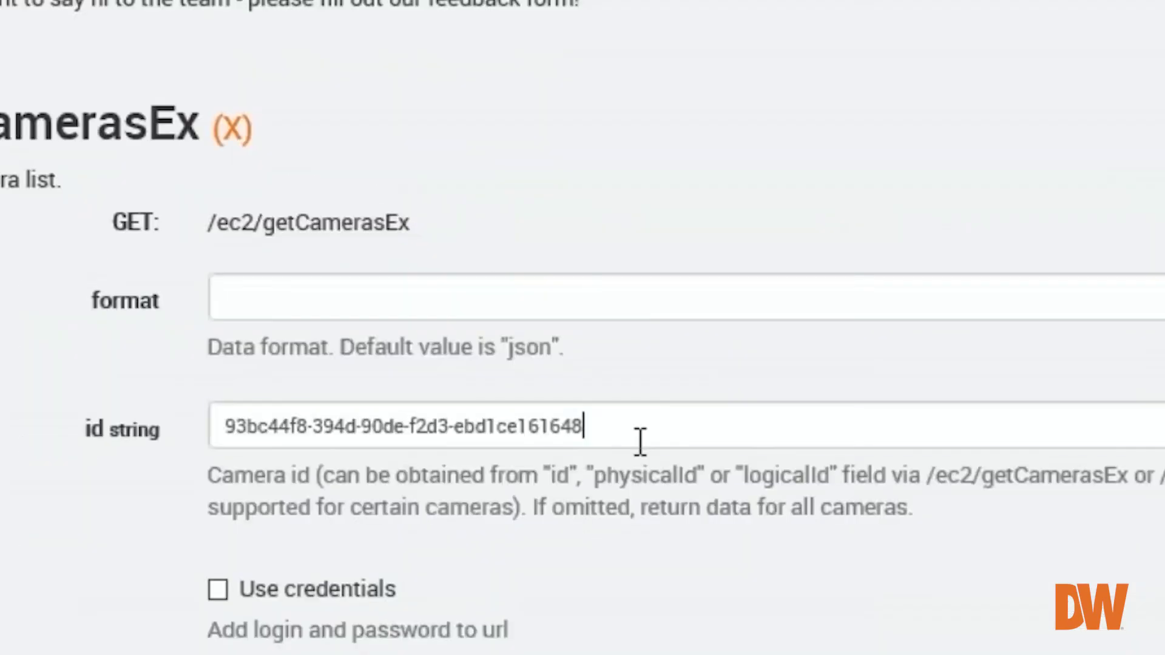
{"action": "left_click_drag", "start_coordinate": [611, 372], "coordinate": [410, 371]}
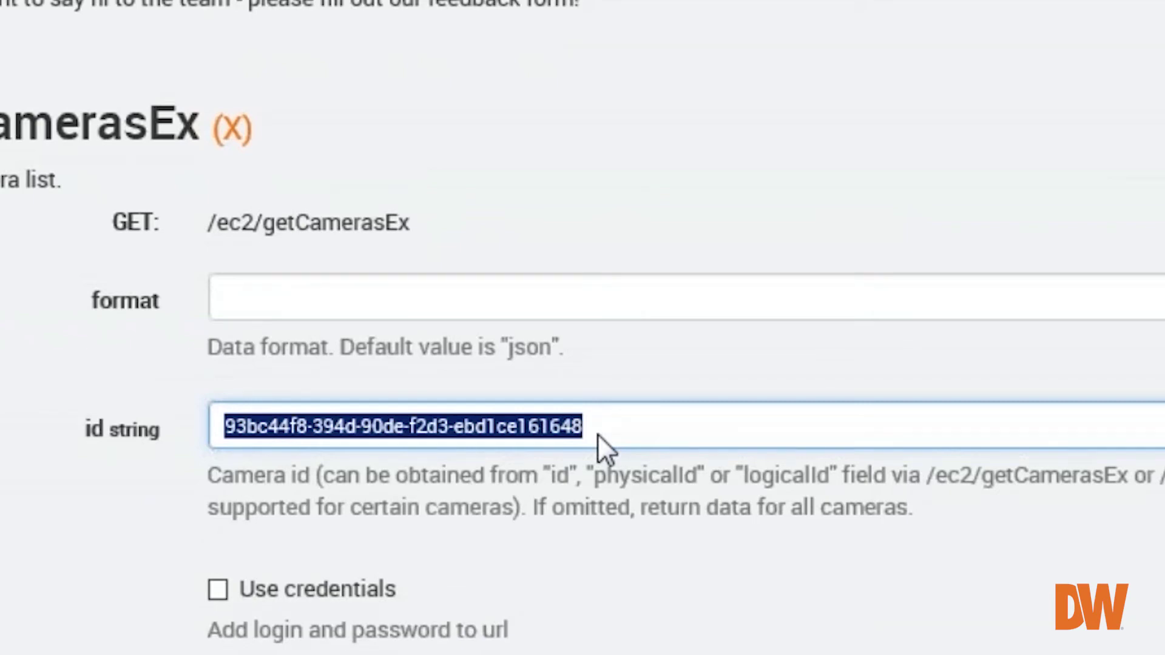
{"action": "type", "text": "2"}
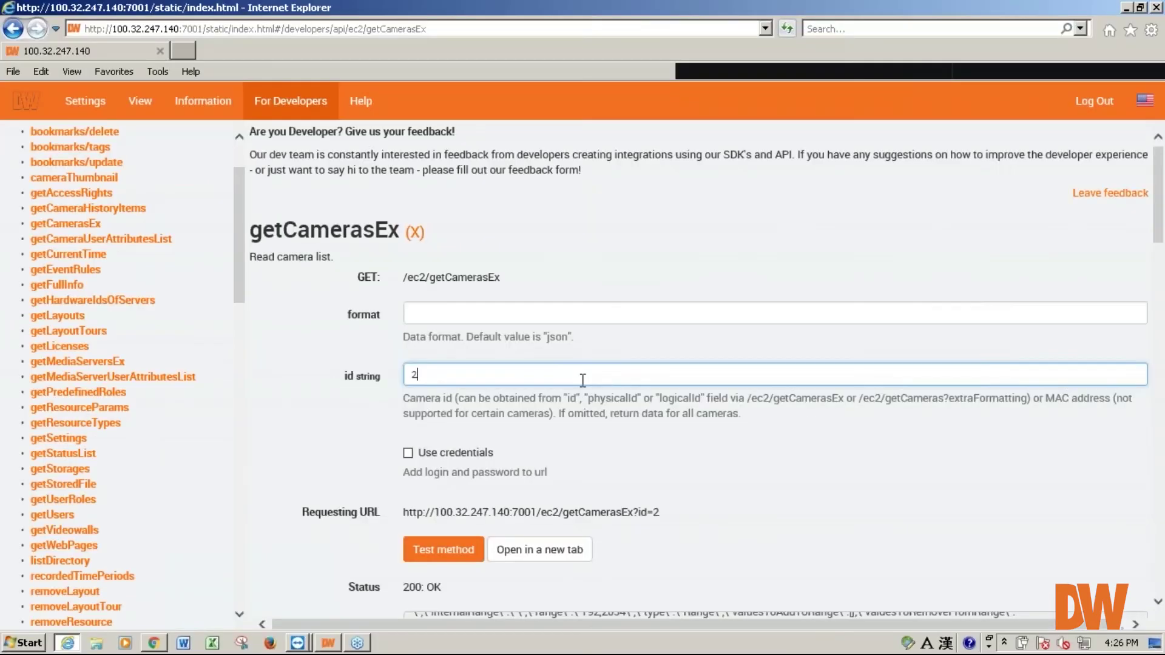
{"action": "left_click", "coordinate": [452, 552]}
{"action": "scroll", "coordinate": [669, 487], "scroll_direction": "down", "scroll_amount": 1}
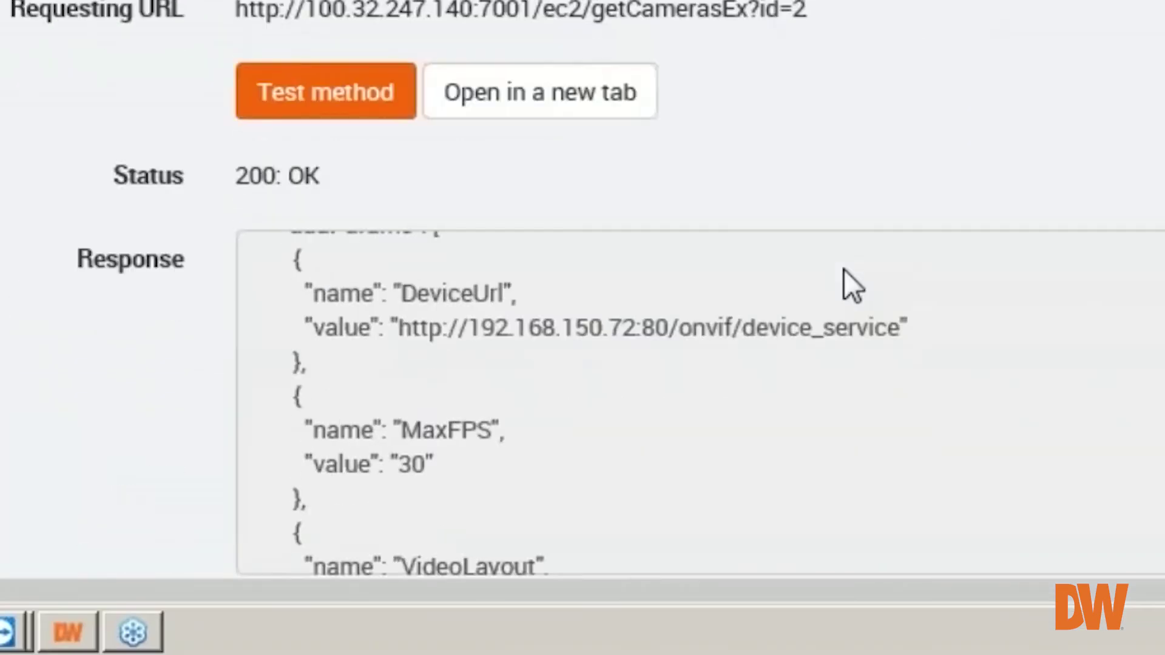
{"action": "scroll", "coordinate": [686, 367], "scroll_direction": "down", "scroll_amount": 5}
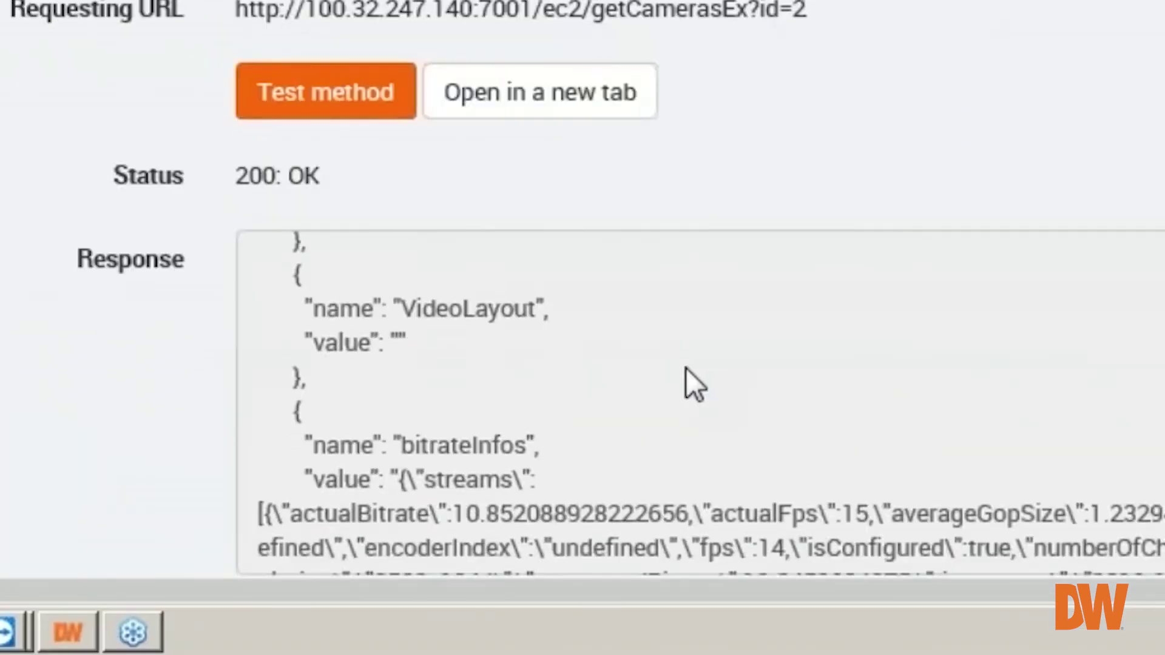
{"action": "scroll", "coordinate": [686, 367], "scroll_direction": "down", "scroll_amount": 10}
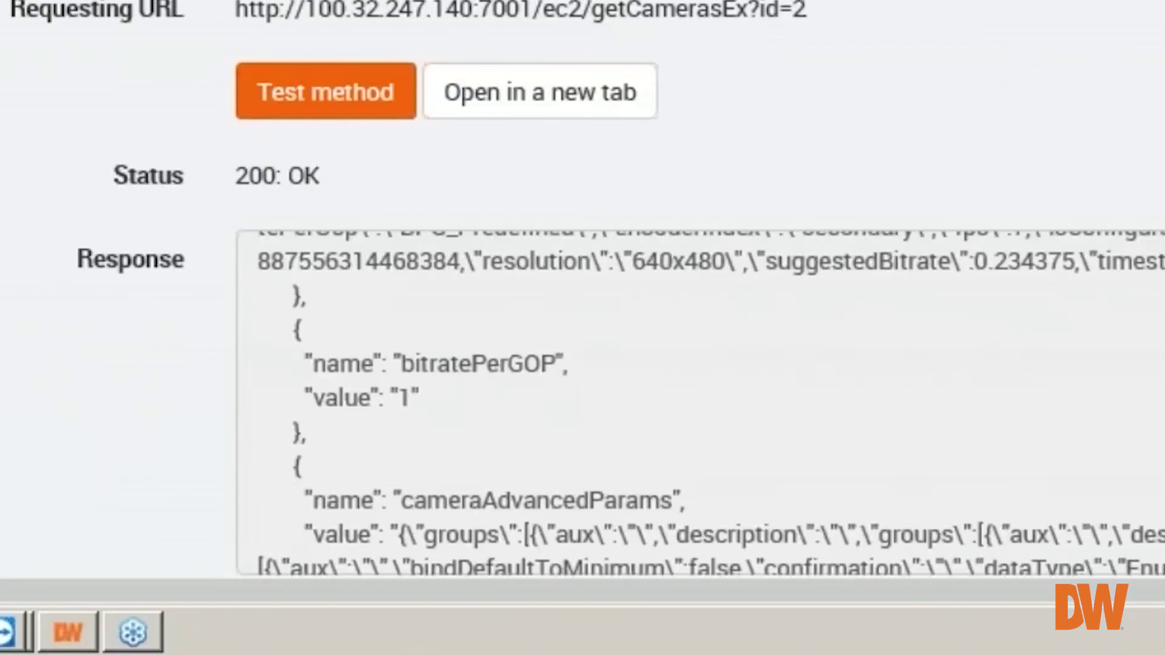
{"action": "scroll", "coordinate": [693, 364], "scroll_direction": "down", "scroll_amount": 10}
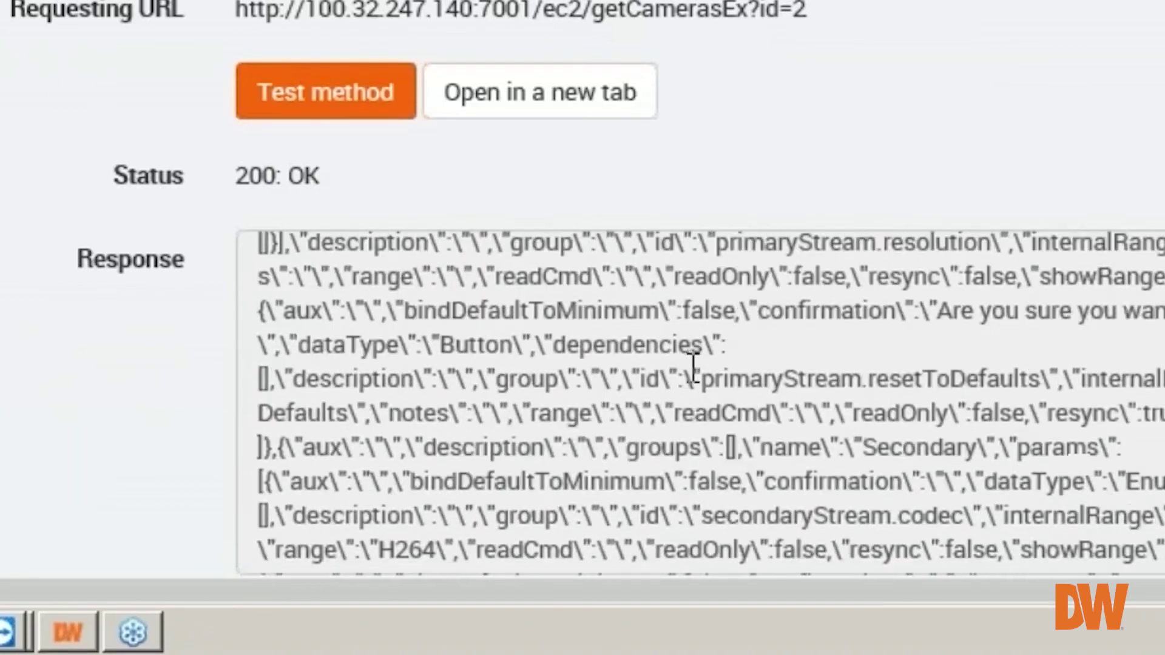
{"action": "scroll", "coordinate": [694, 364], "scroll_direction": "down", "scroll_amount": 8}
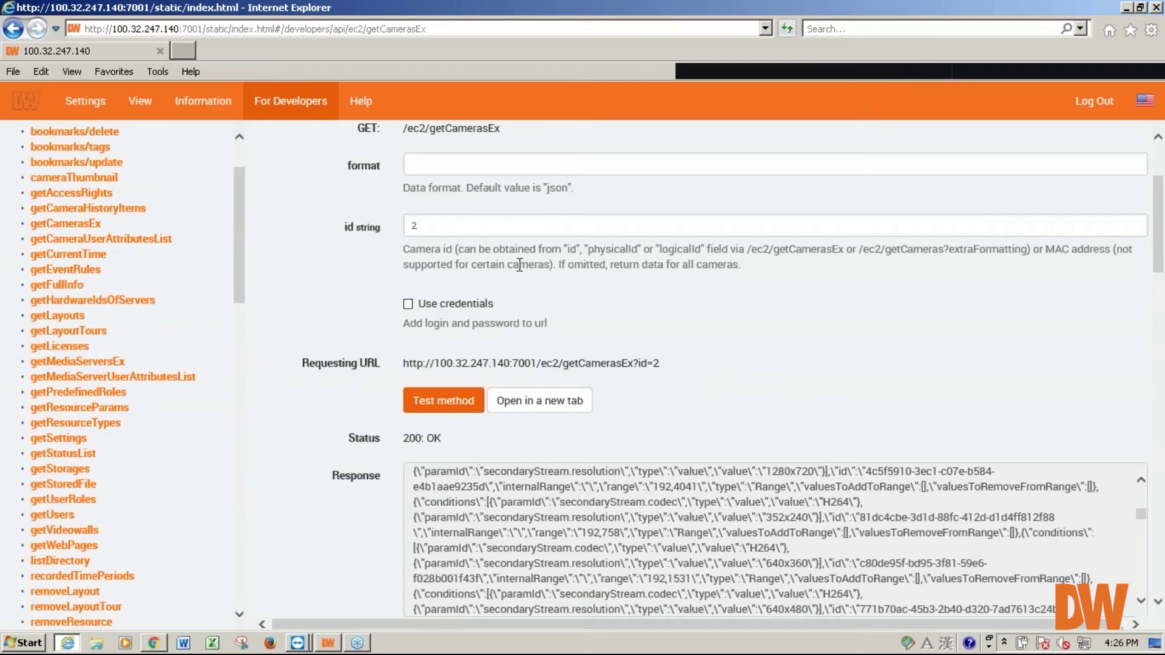
{"action": "scroll", "coordinate": [748, 387], "scroll_direction": "down", "scroll_amount": 3}
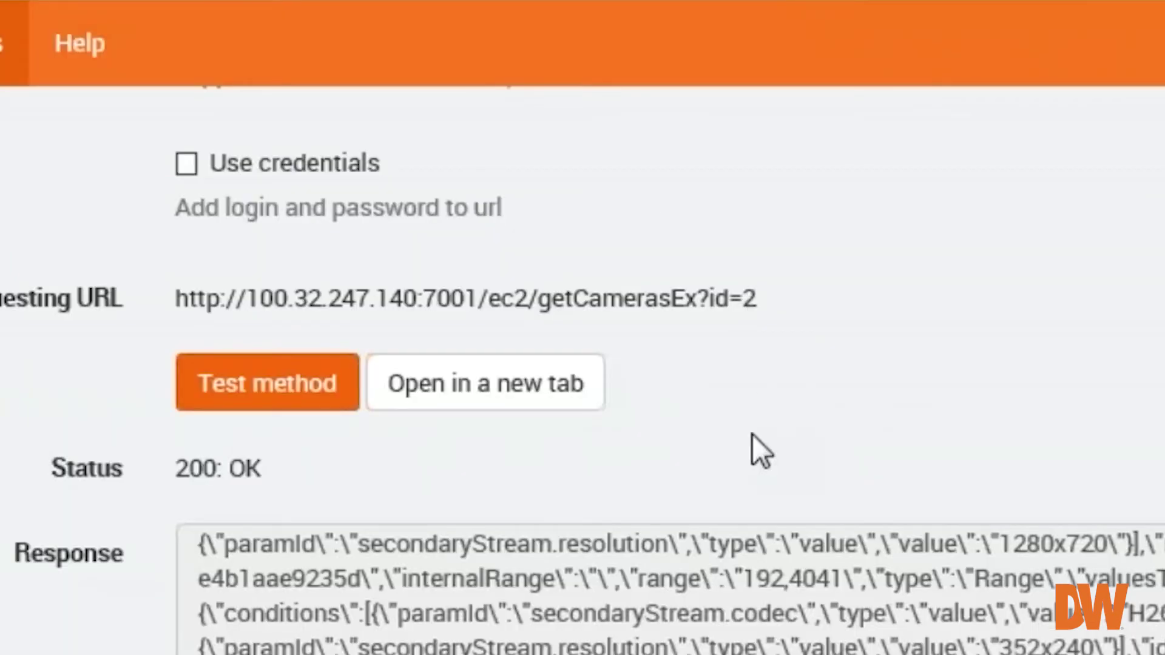
{"action": "scroll", "coordinate": [749, 624], "scroll_direction": "down", "scroll_amount": 1}
{"action": "scroll", "coordinate": [667, 495], "scroll_direction": "down", "scroll_amount": 10}
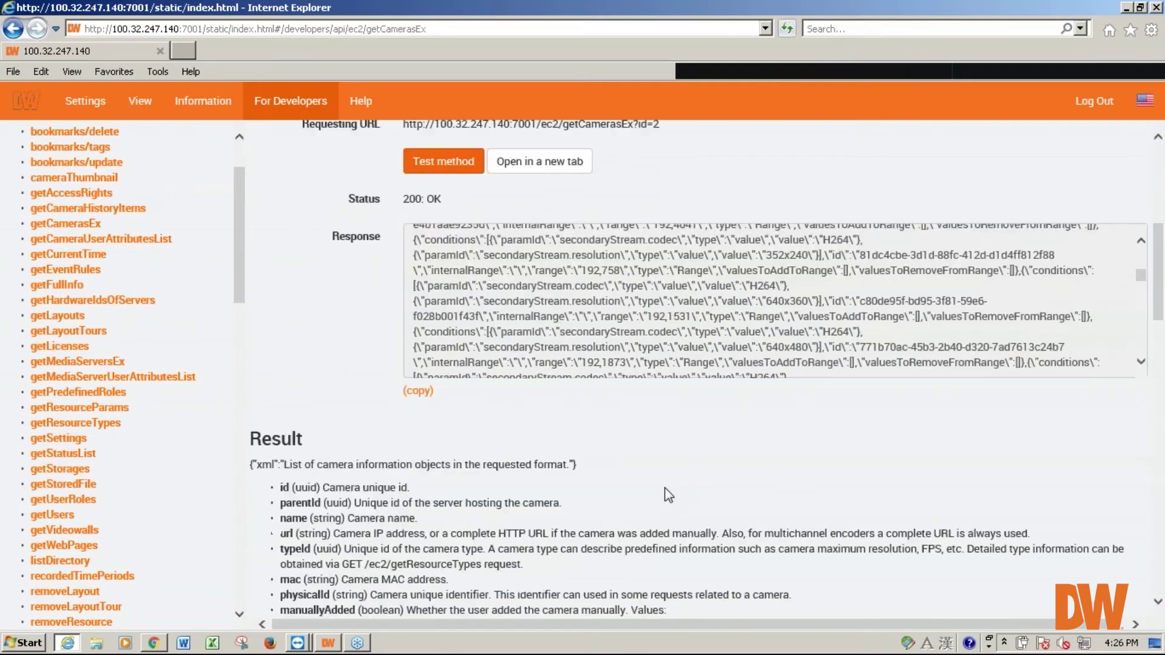
{"action": "scroll", "coordinate": [408, 291], "scroll_direction": "down", "scroll_amount": 2}
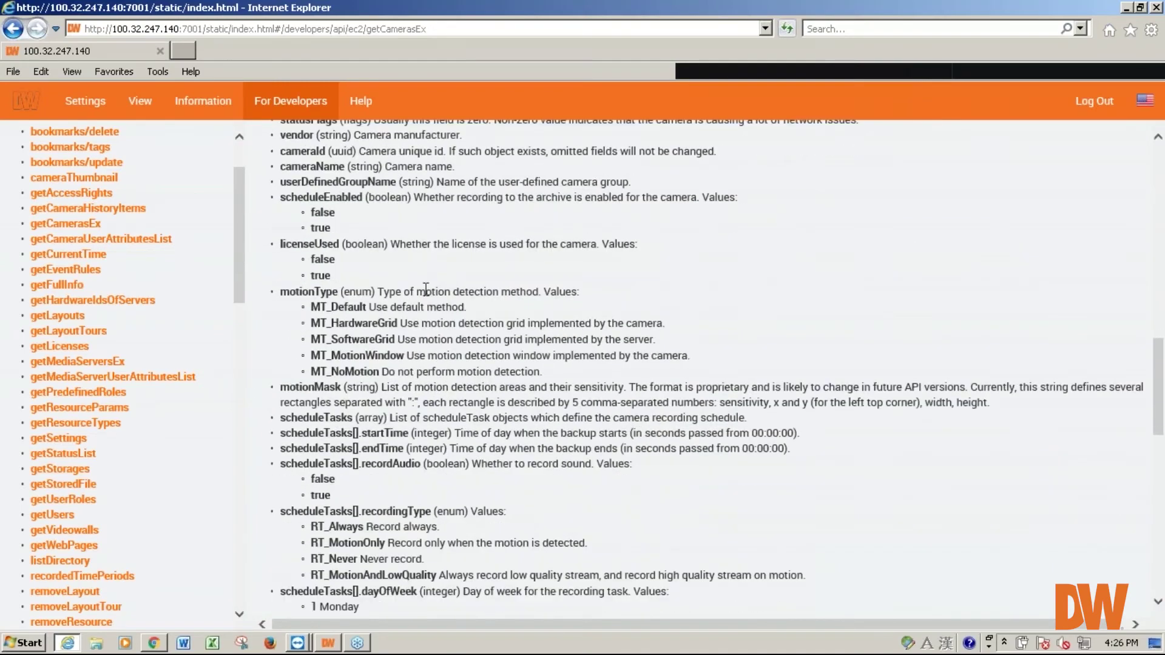
{"action": "scroll", "coordinate": [401, 267], "scroll_direction": "up", "scroll_amount": 1}
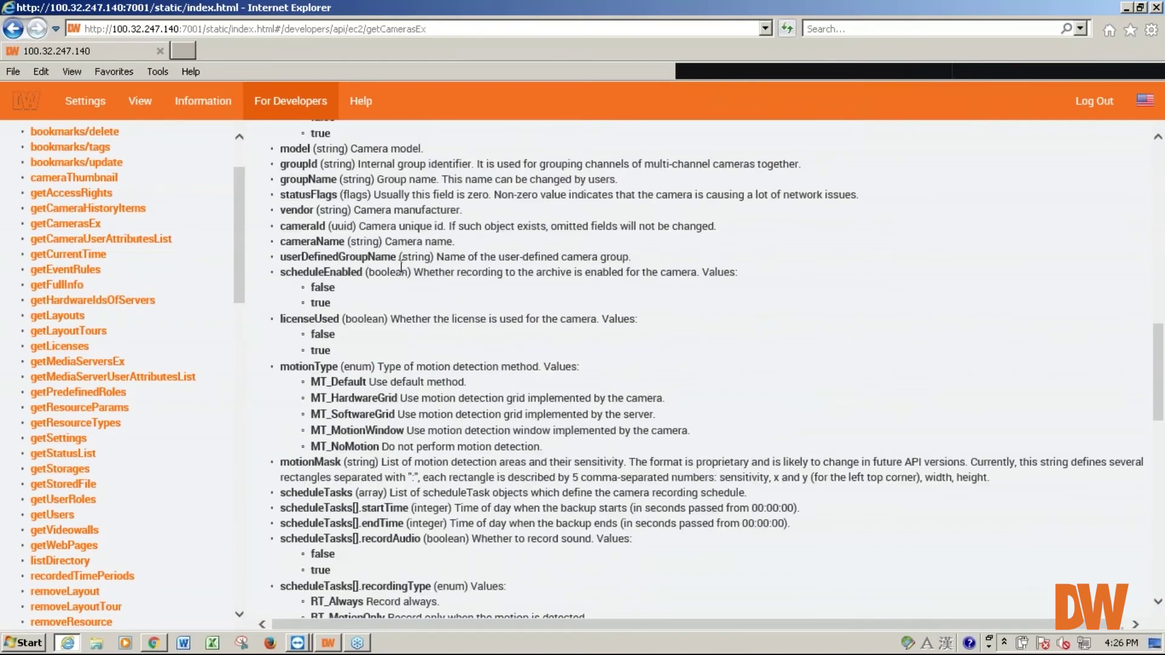
{"action": "scroll", "coordinate": [378, 362], "scroll_direction": "down", "scroll_amount": 1}
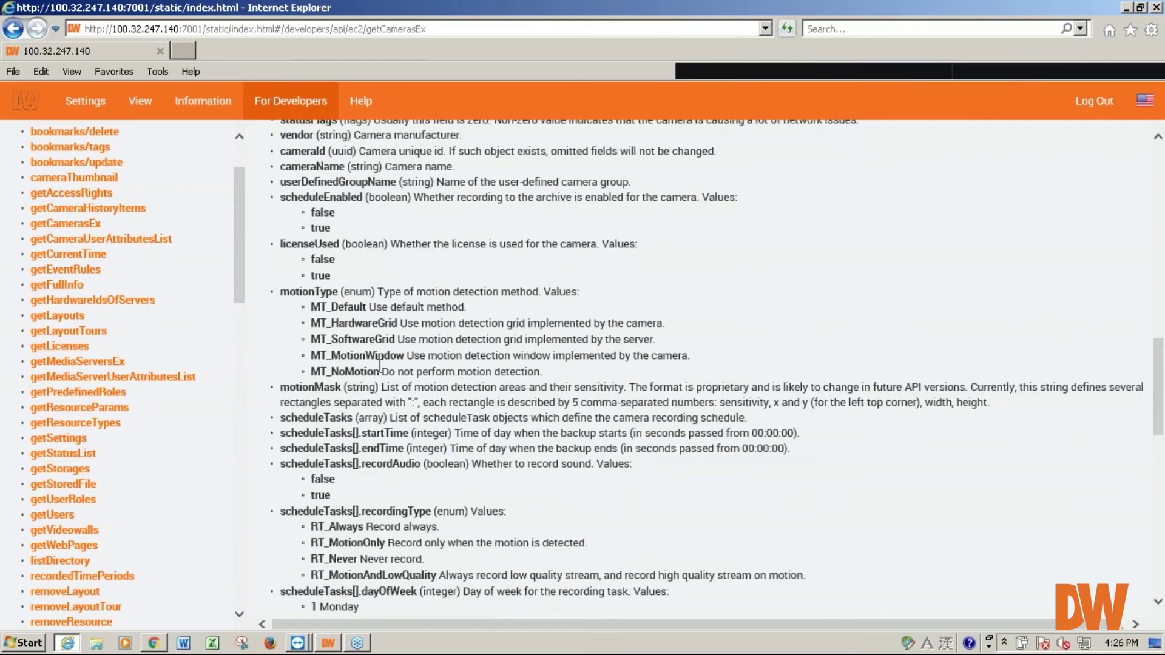
{"action": "scroll", "coordinate": [380, 366], "scroll_direction": "down", "scroll_amount": 7}
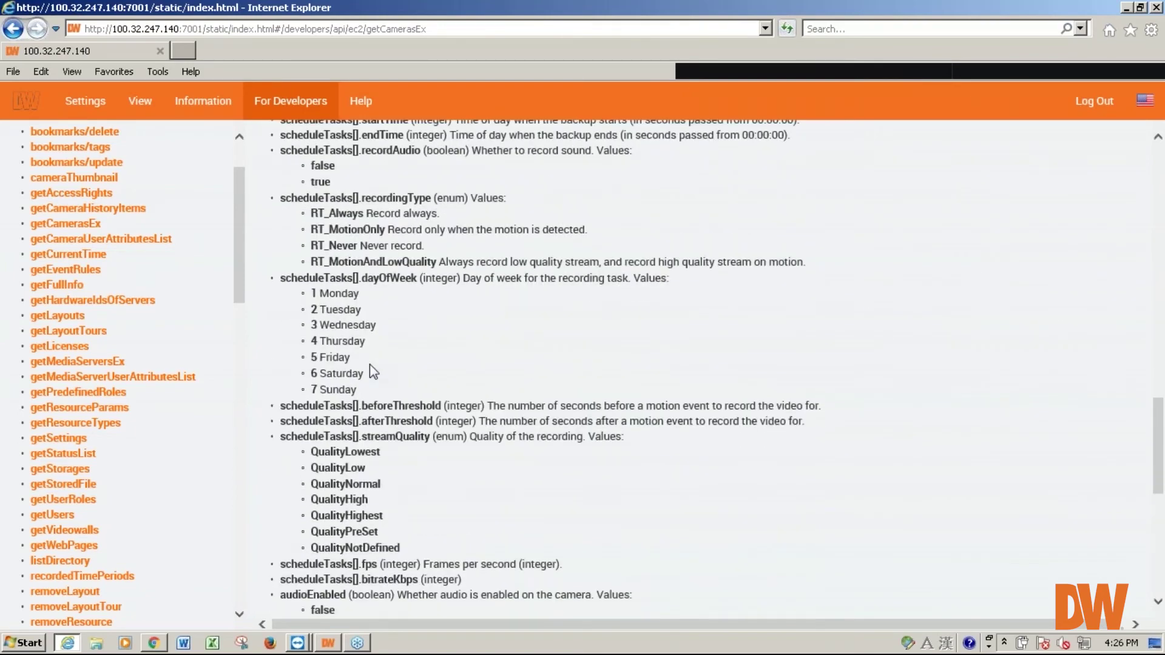
{"action": "scroll", "coordinate": [280, 542], "scroll_direction": "down", "scroll_amount": 3}
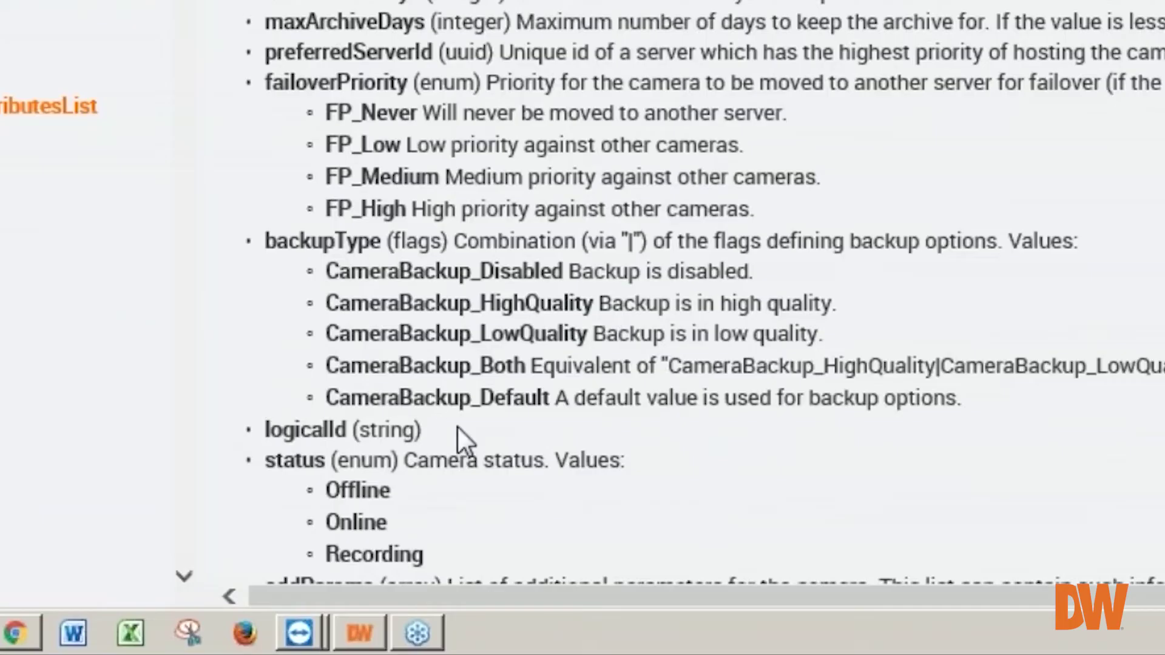
{"action": "left_click_drag", "start_coordinate": [456, 424], "coordinate": [265, 435]}
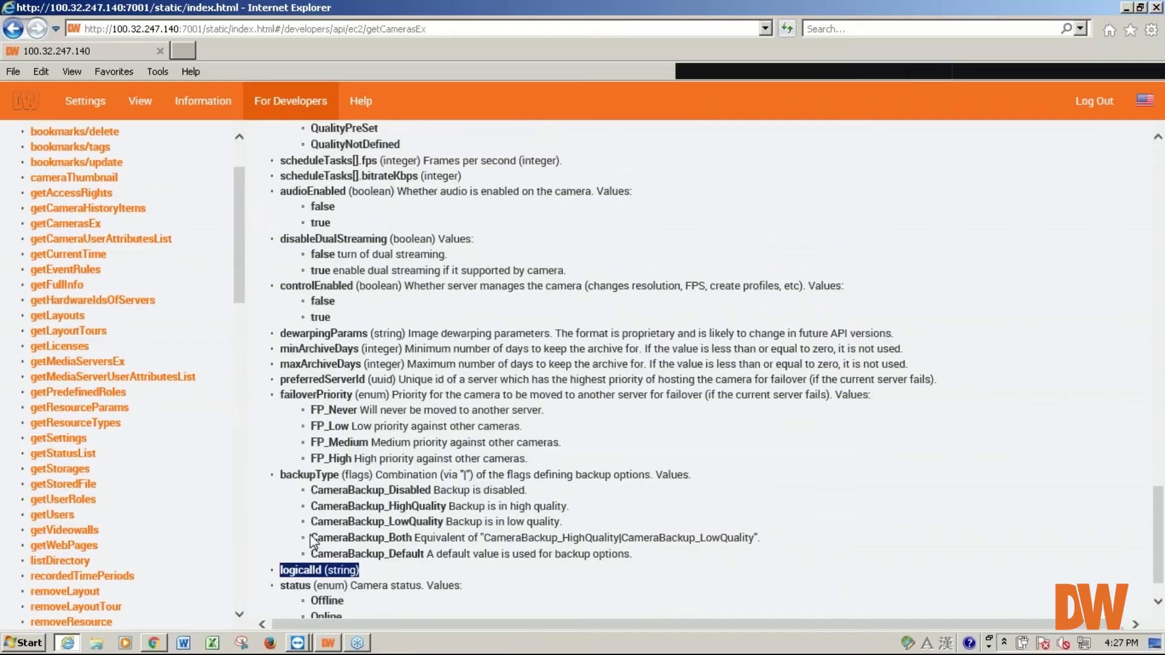
{"action": "scroll", "coordinate": [296, 434], "scroll_direction": "up", "scroll_amount": 10}
{"action": "scroll", "coordinate": [368, 513], "scroll_direction": "up", "scroll_amount": 15}
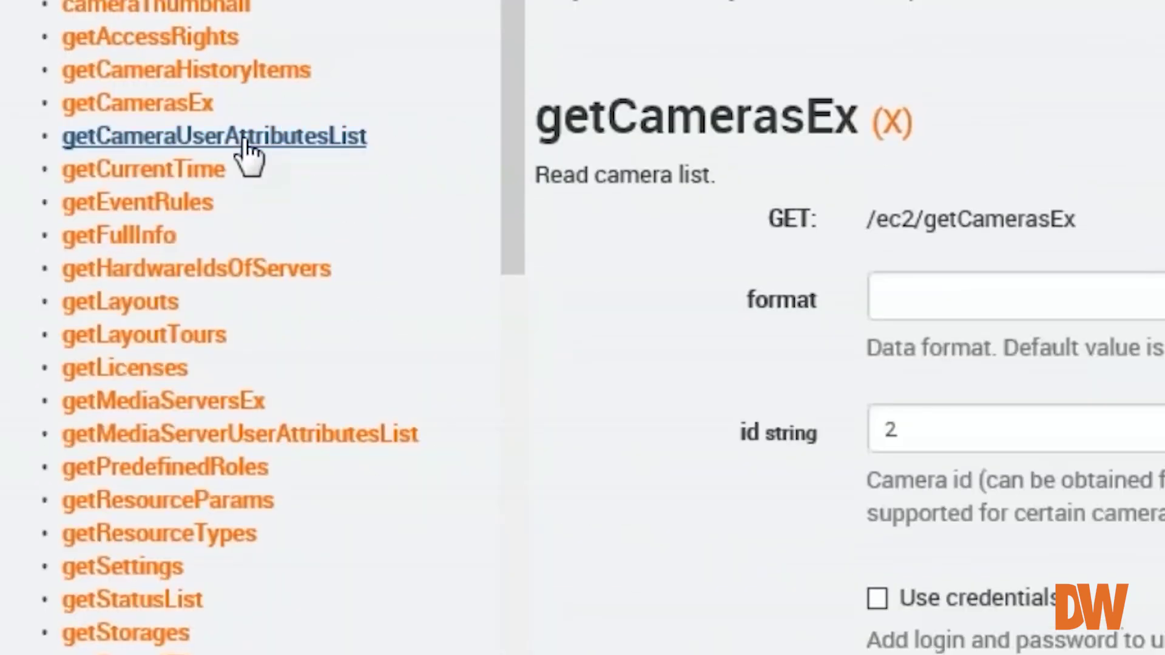
- Query getCameraUserAttributesList with id 3, returning Office2 Disco Ball, then switch back to the Client
{"action": "left_click", "coordinate": [247, 142]}
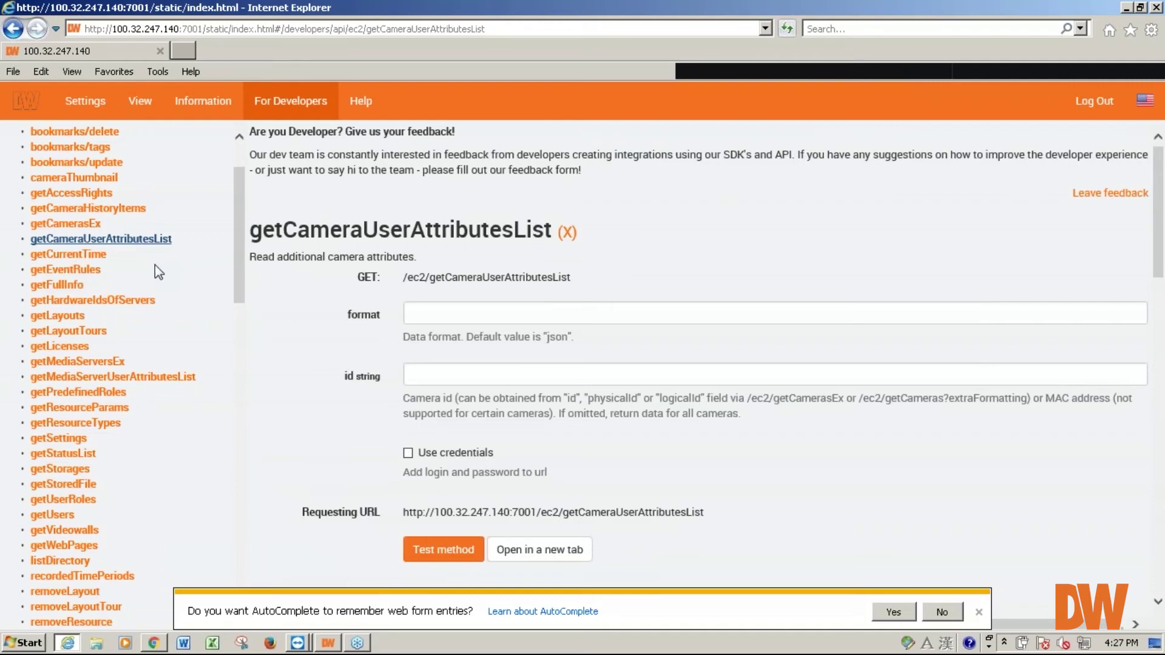
{"action": "left_click", "coordinate": [478, 379]}
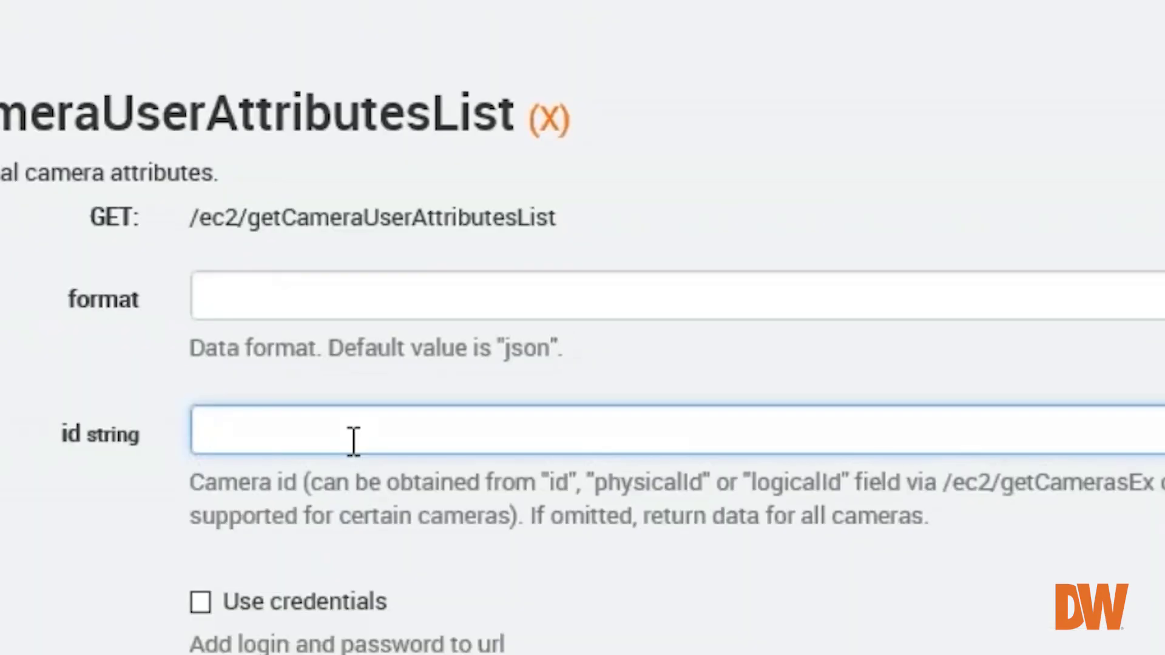
{"action": "type", "text": "3"}
{"action": "left_click", "coordinate": [439, 549]}
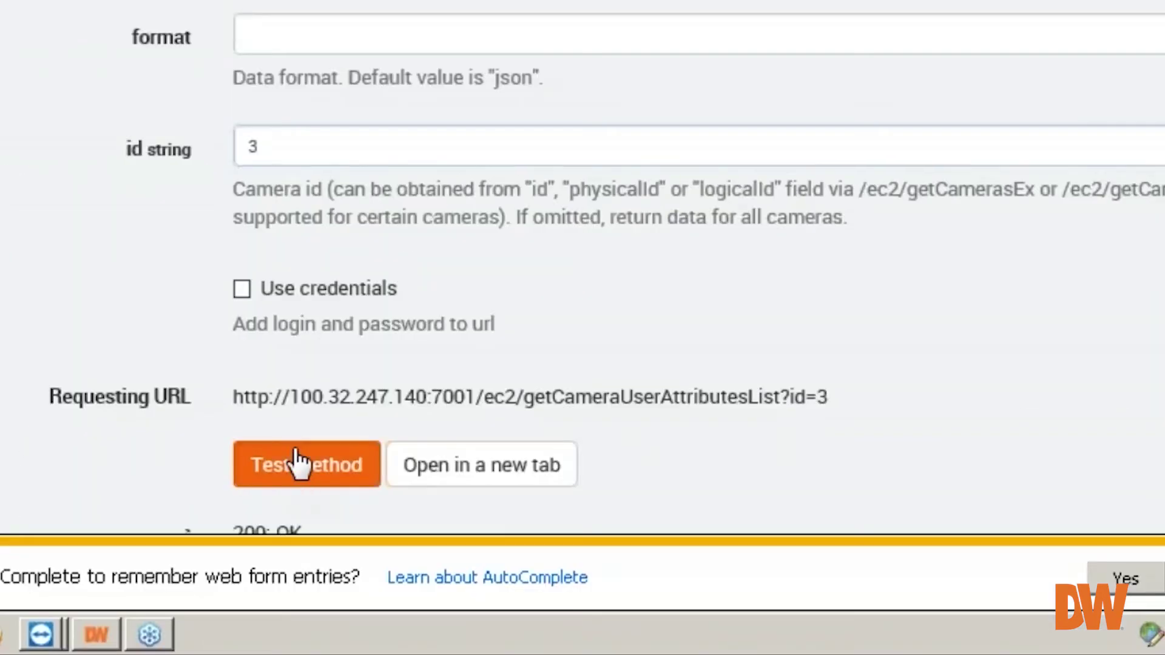
{"action": "scroll", "coordinate": [145, 195], "scroll_direction": "down", "scroll_amount": 3}
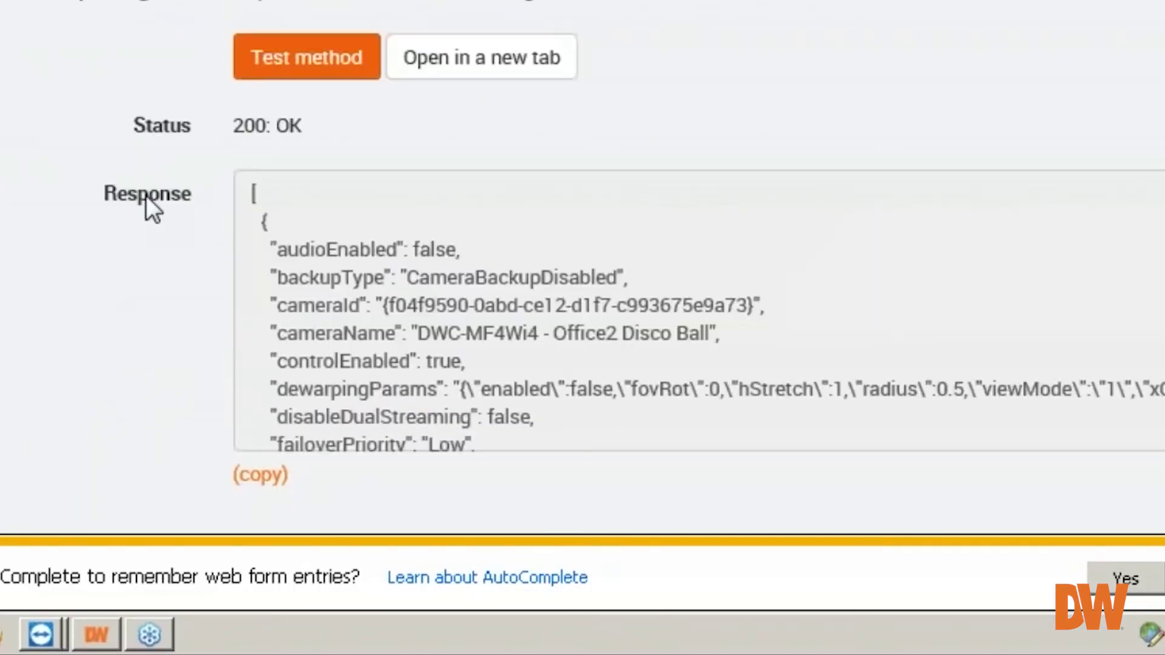
{"action": "scroll", "coordinate": [541, 394], "scroll_direction": "down", "scroll_amount": 1}
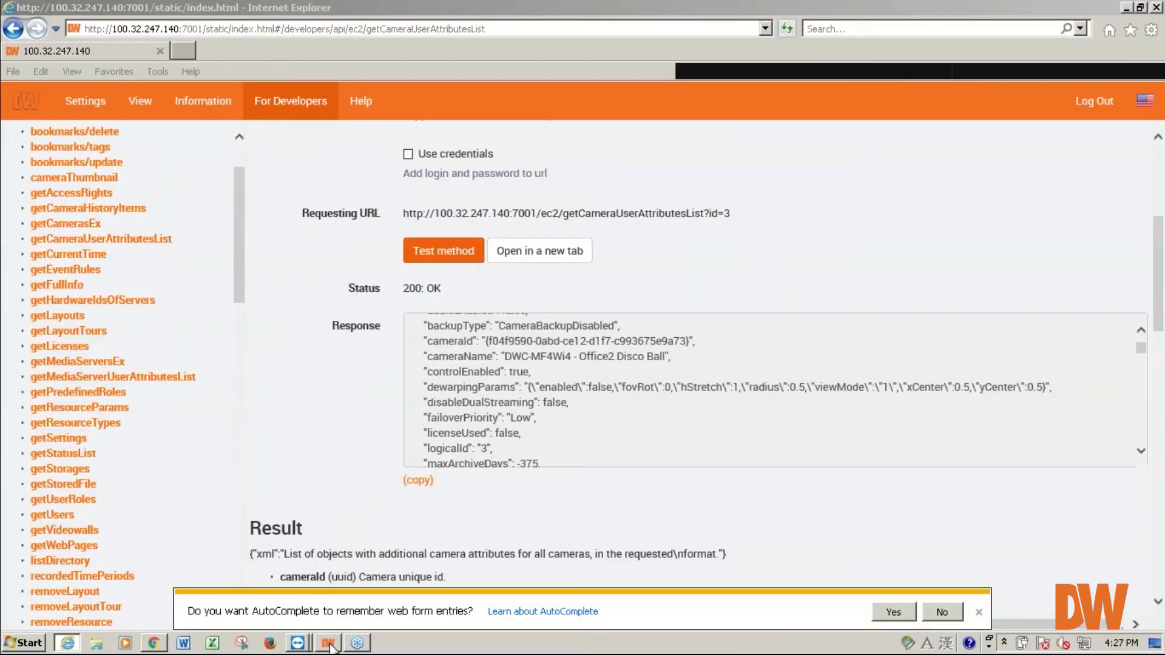
{"action": "left_click", "coordinate": [328, 643]}
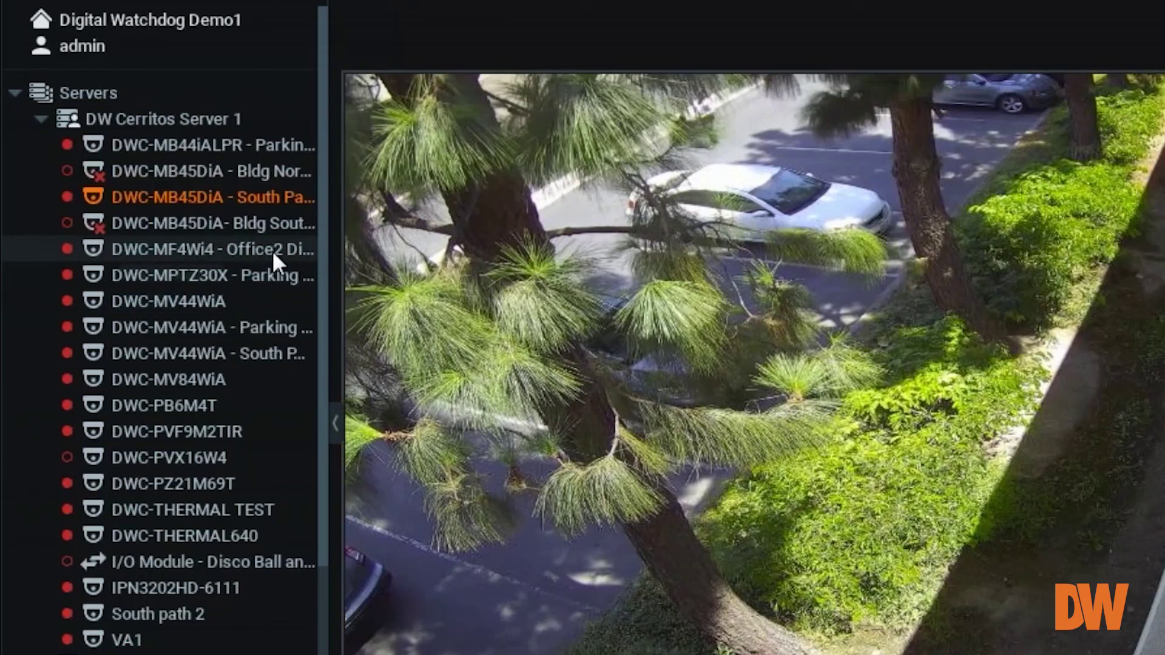
{"action": "double_click", "coordinate": [272, 249]}
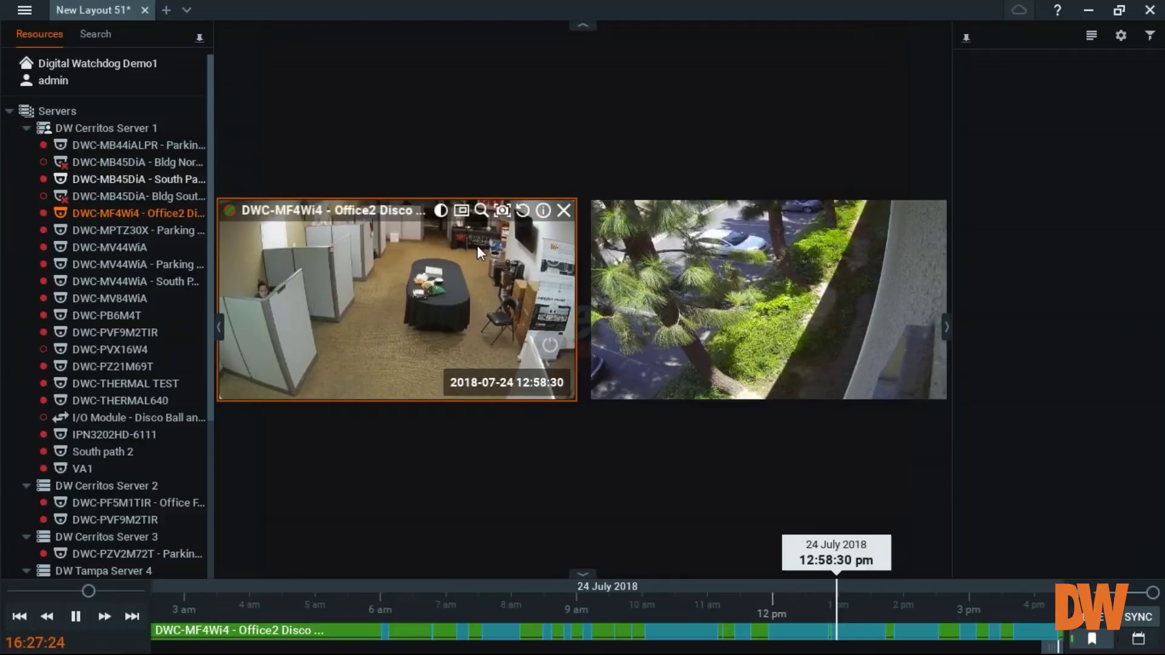
{"action": "right_click", "coordinate": [730, 301]}
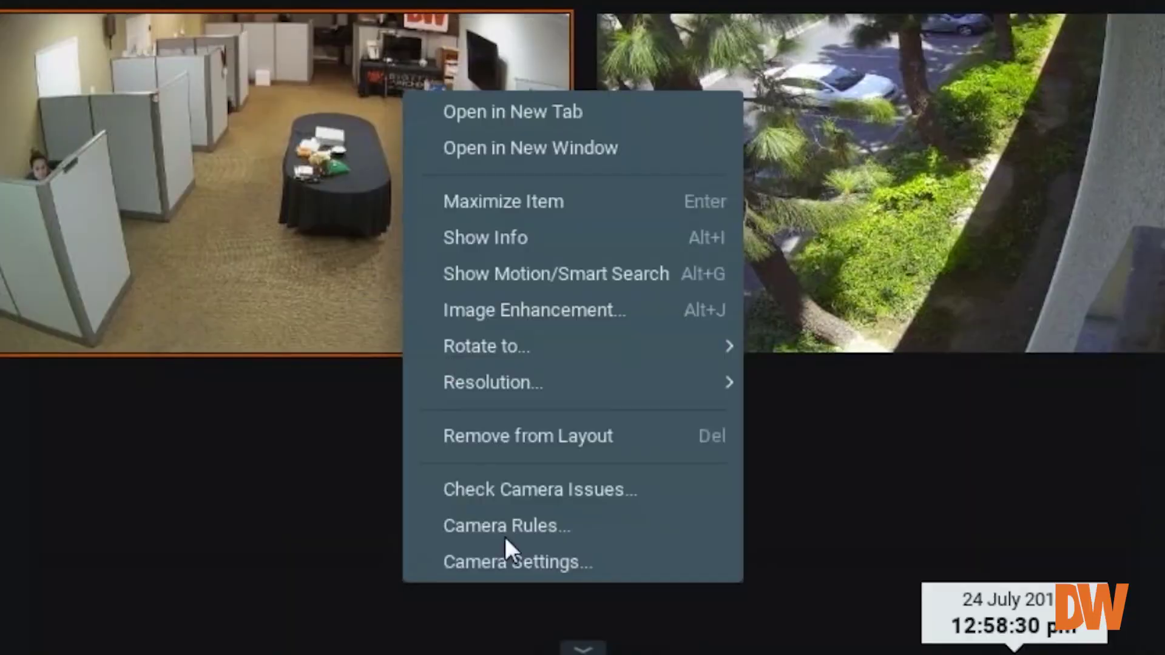
{"action": "left_click", "coordinate": [509, 558]}
{"action": "left_click", "coordinate": [579, 36]}
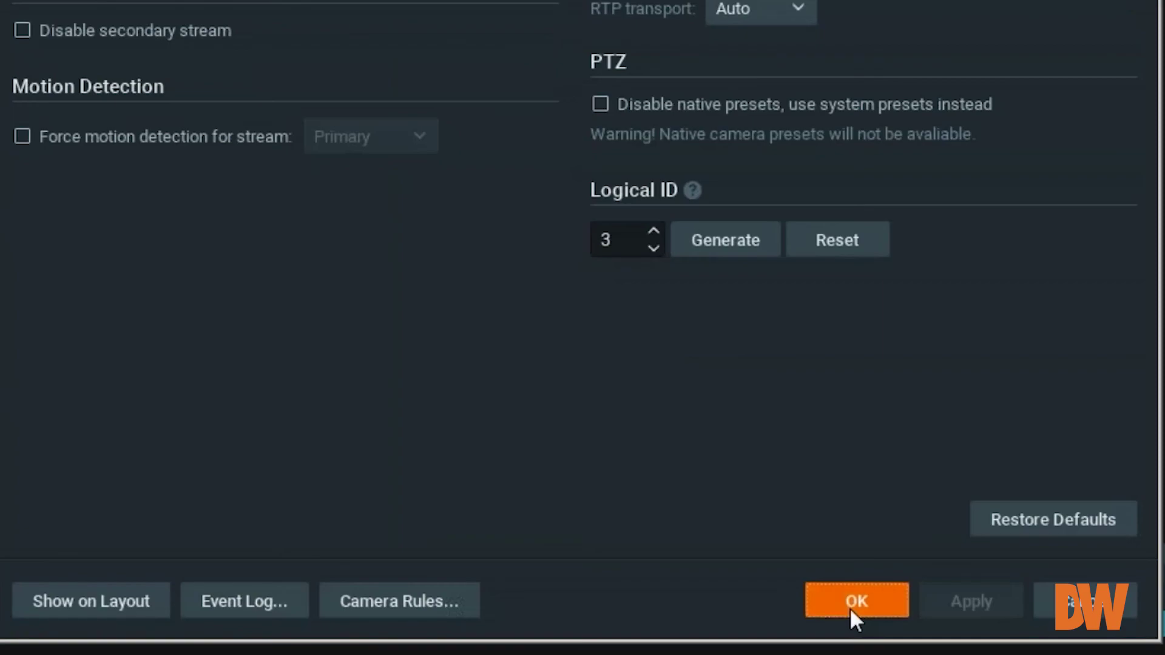
{"action": "left_click", "coordinate": [770, 618]}
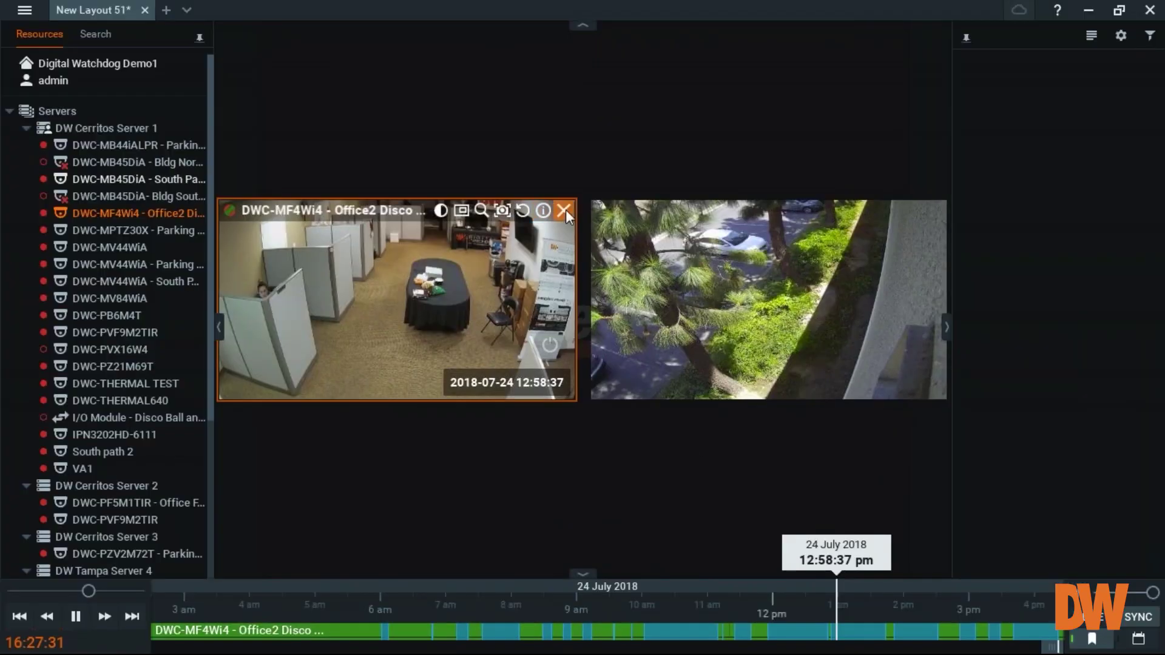
{"action": "left_click", "coordinate": [566, 209]}
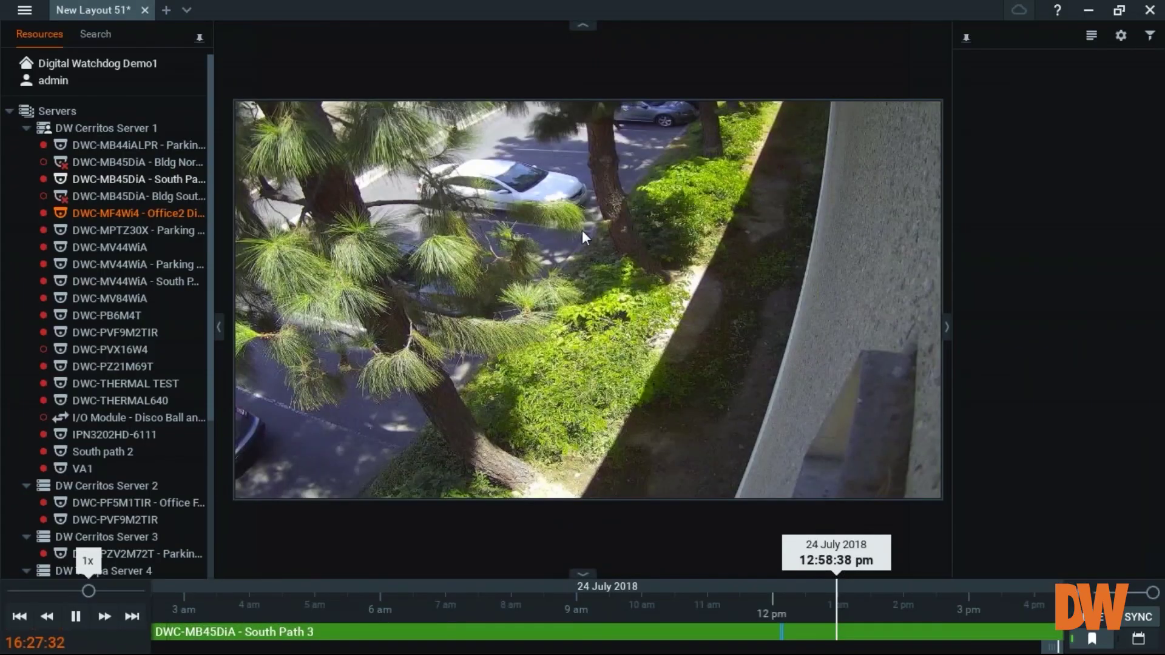